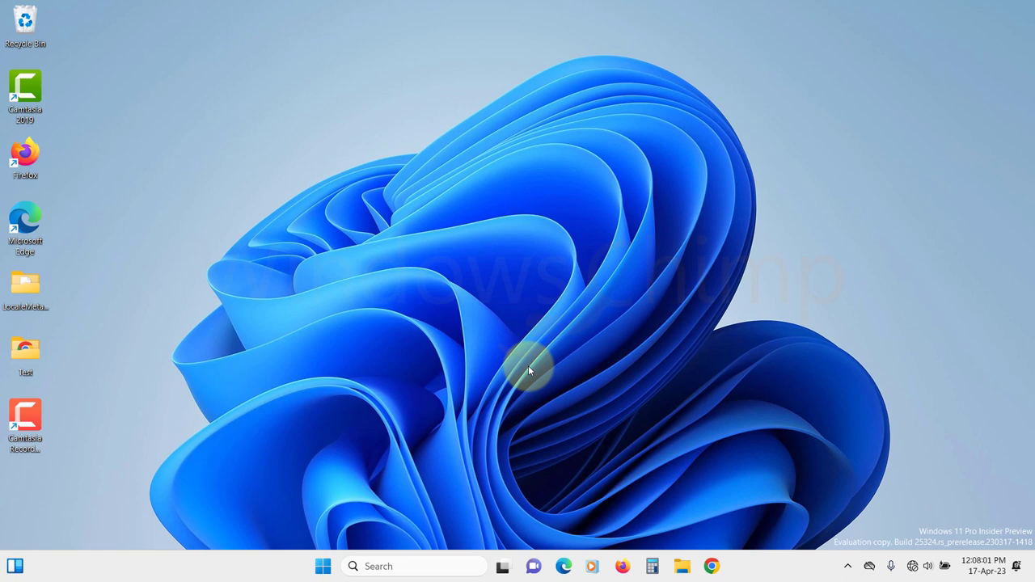
Search Start for 'remote desktop settings', then clear the search to return to the pinned apps.
{"action": "left_click", "coordinate": [324, 566]}
{"action": "type", "text": "remote deskt"}
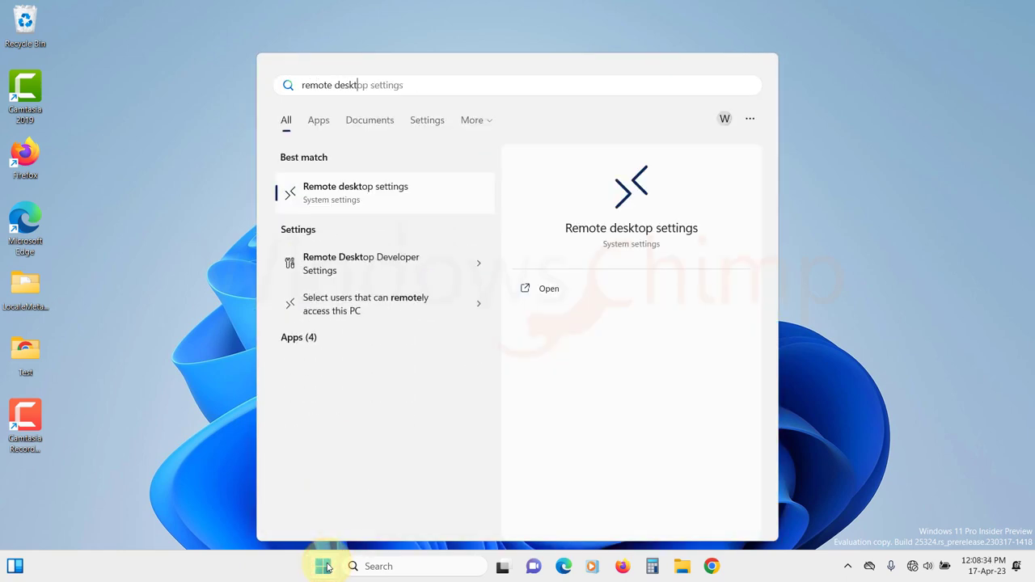
{"action": "type", "text": "op settings"}
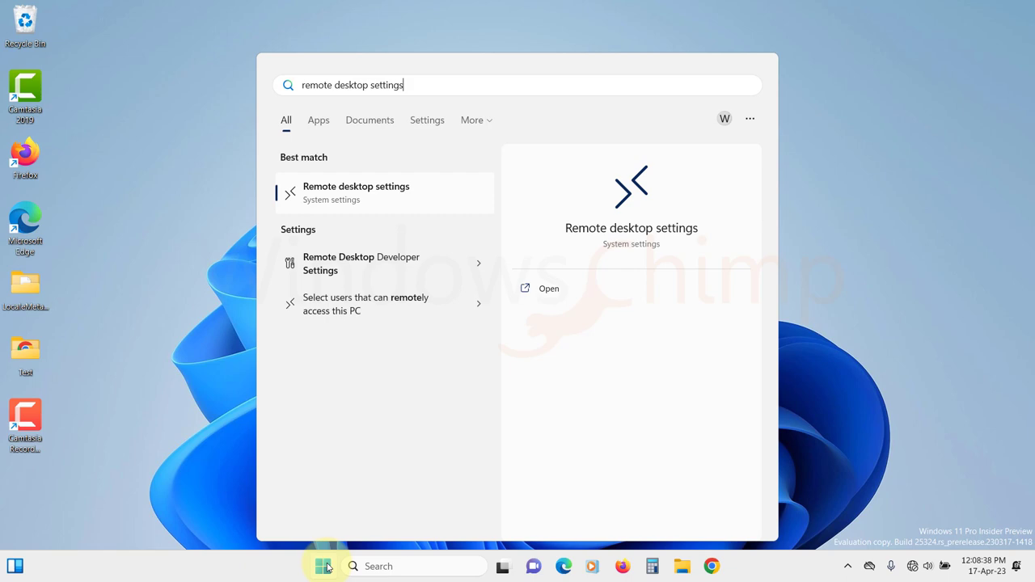
{"action": "left_click", "coordinate": [323, 566]}
{"action": "left_click", "coordinate": [323, 566]}
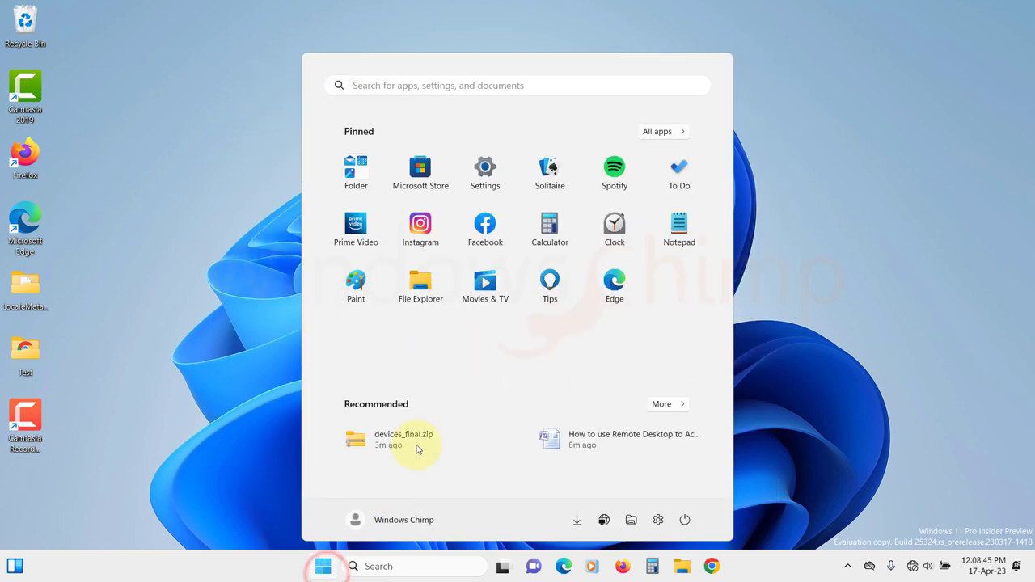
Turn on Remote Desktop under System settings and expand it to show NLA and port 3389.
{"action": "left_click", "coordinate": [486, 172]}
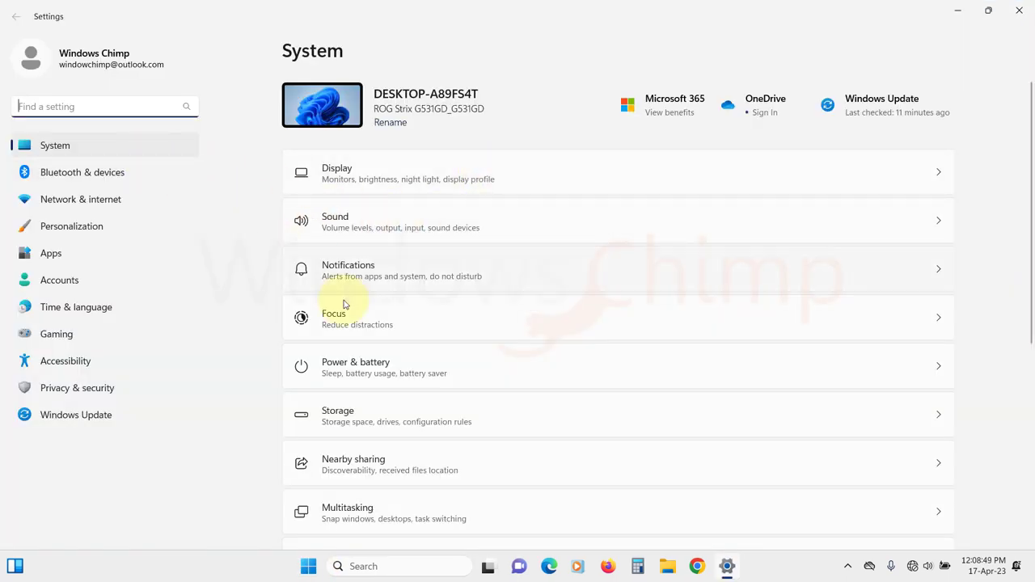
{"action": "scroll", "coordinate": [376, 380], "scroll_direction": "down", "scroll_amount": 5}
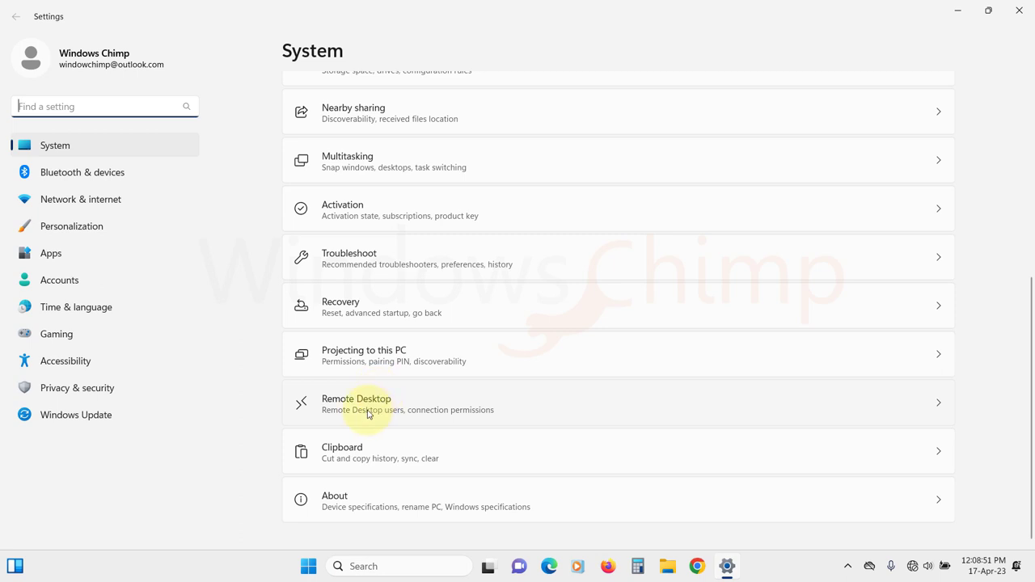
{"action": "left_click", "coordinate": [368, 409]}
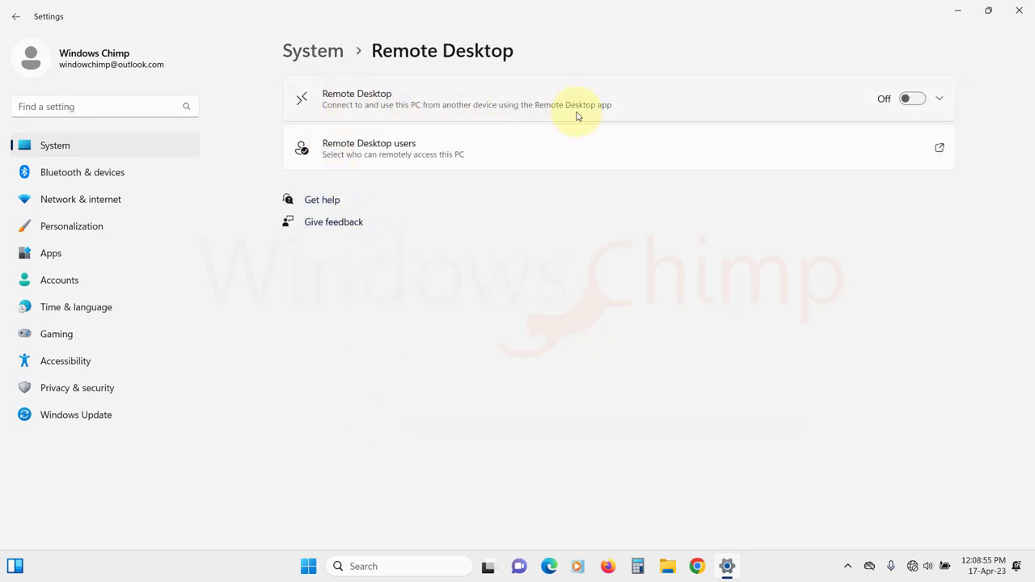
{"action": "left_click", "coordinate": [910, 100]}
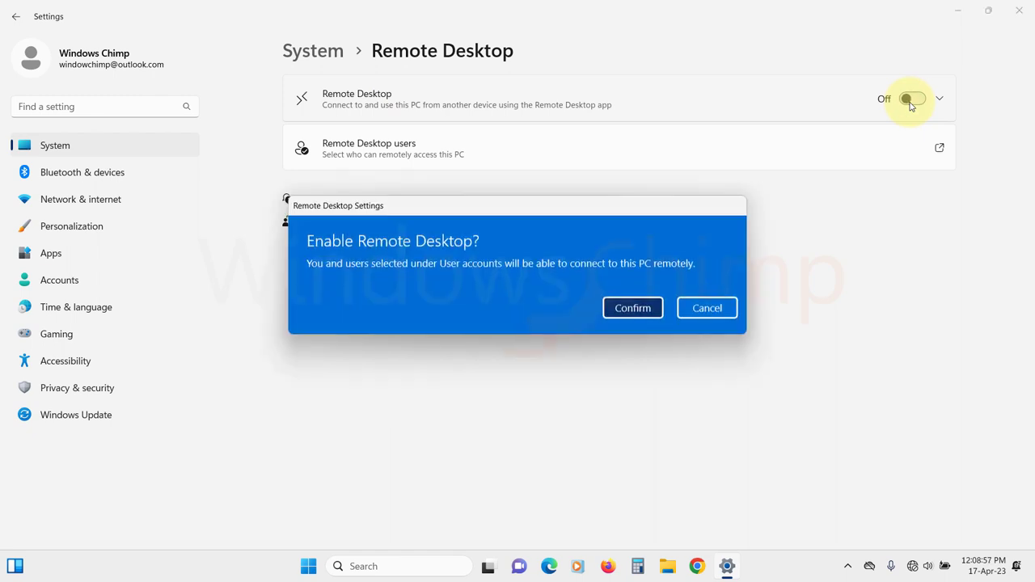
{"action": "left_click", "coordinate": [633, 308]}
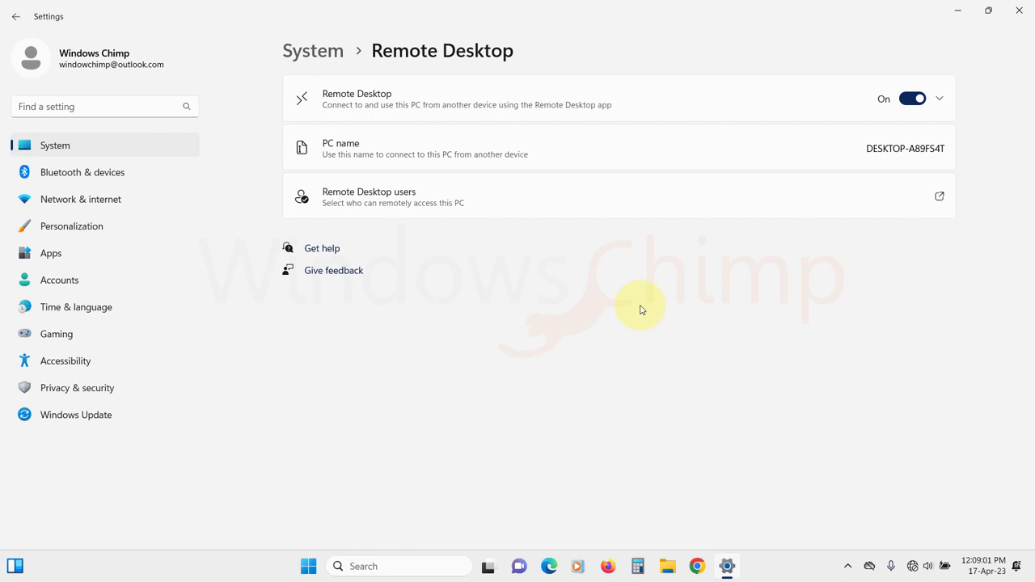
{"action": "left_click", "coordinate": [940, 99]}
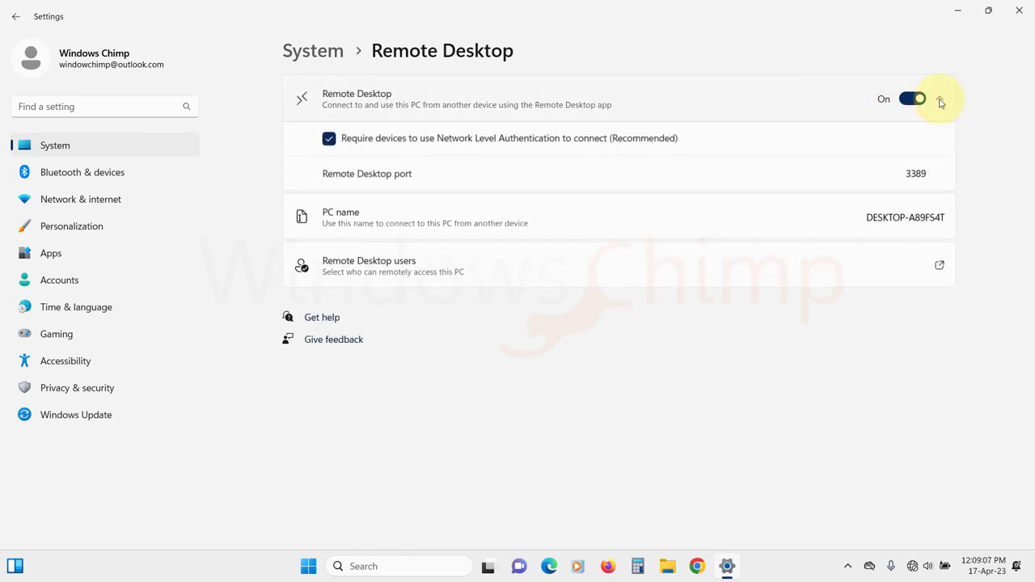
Add the Test account and REMOTE INTERACTIVE LOGON to Remote Desktop users through the advanced user search.
{"action": "left_click", "coordinate": [444, 269]}
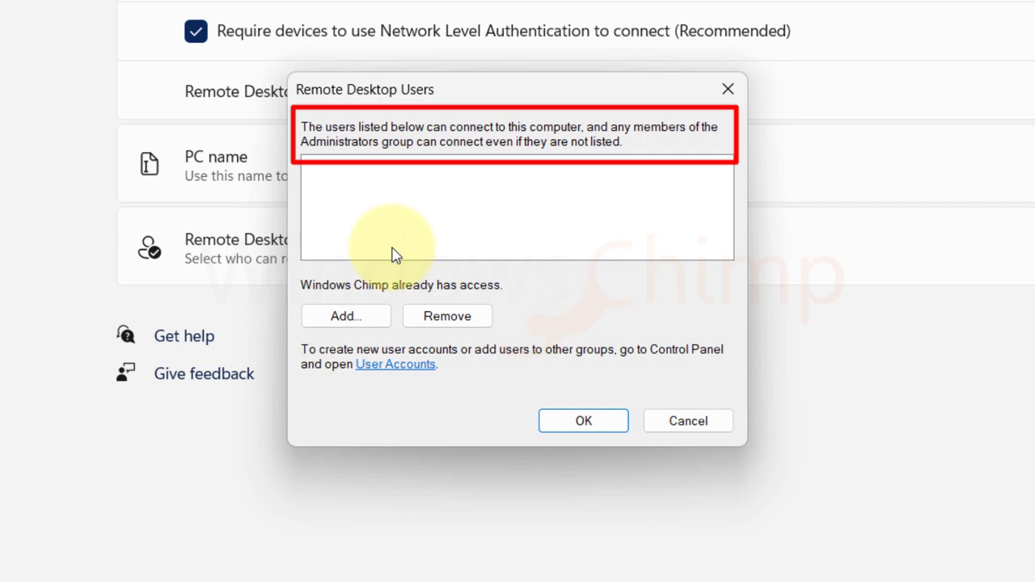
{"action": "left_click", "coordinate": [363, 319]}
{"action": "left_click", "coordinate": [383, 366]}
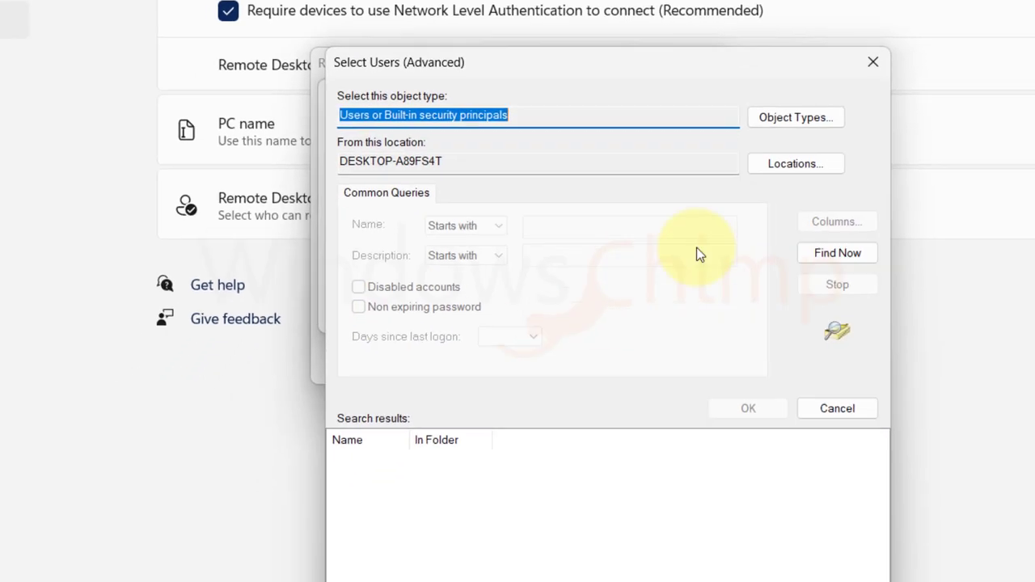
{"action": "left_click", "coordinate": [833, 253]}
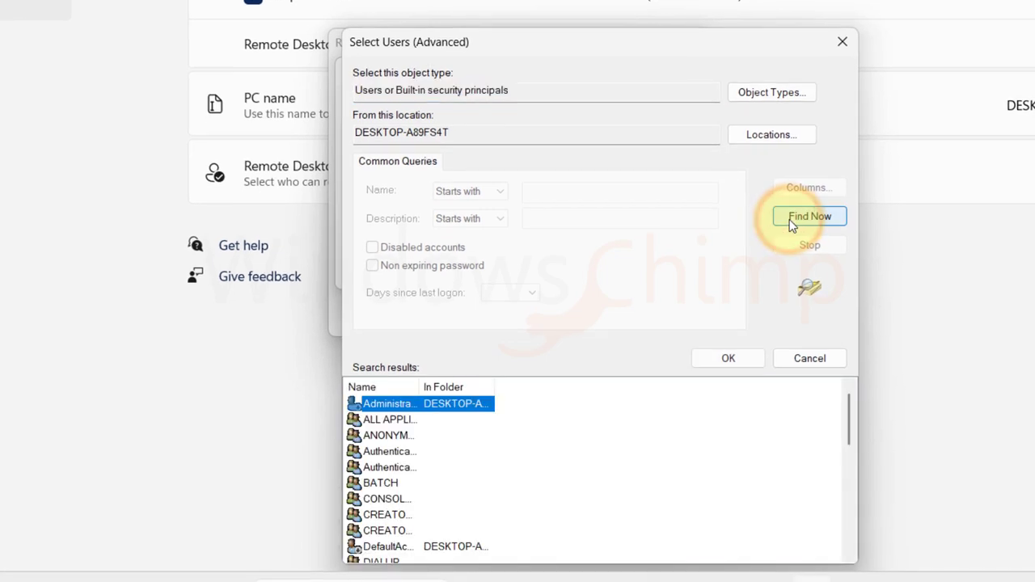
{"action": "scroll", "coordinate": [426, 516], "scroll_direction": "down", "scroll_amount": 2}
{"action": "scroll", "coordinate": [424, 485], "scroll_direction": "down", "scroll_amount": 5}
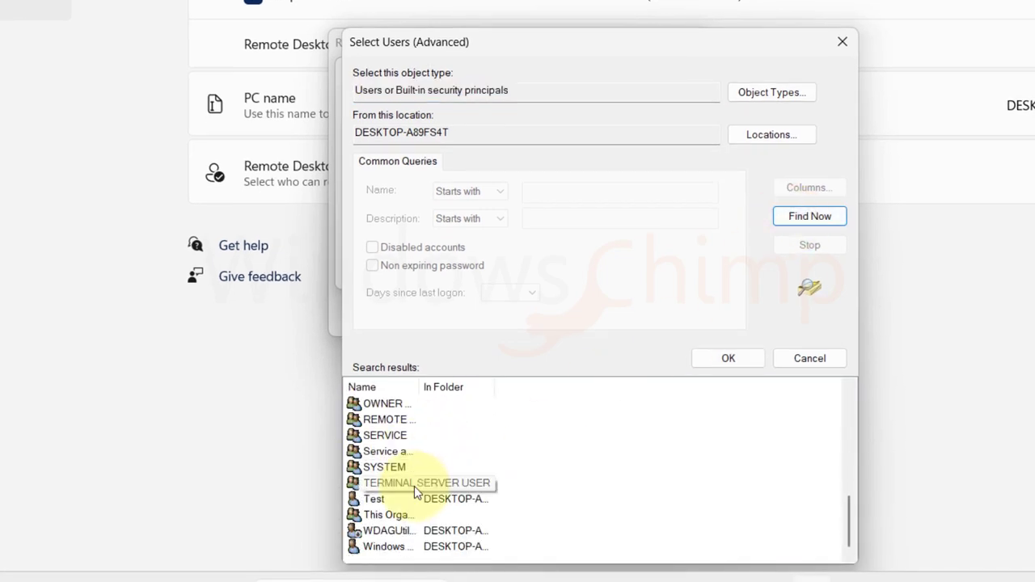
{"action": "left_click", "coordinate": [373, 499]}
{"action": "left_click", "coordinate": [380, 419], "text": "ctrl"}
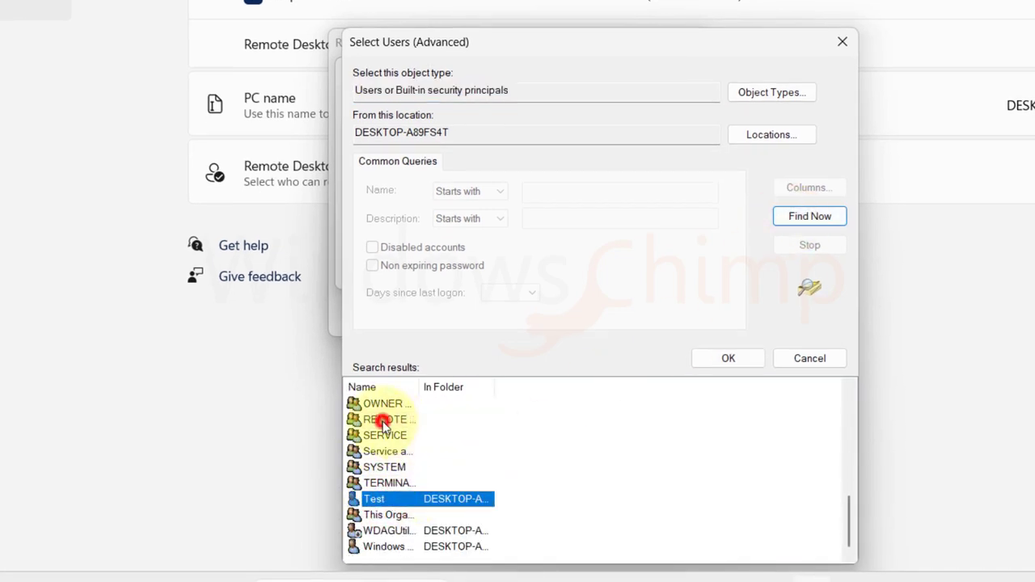
{"action": "left_click", "coordinate": [729, 358]}
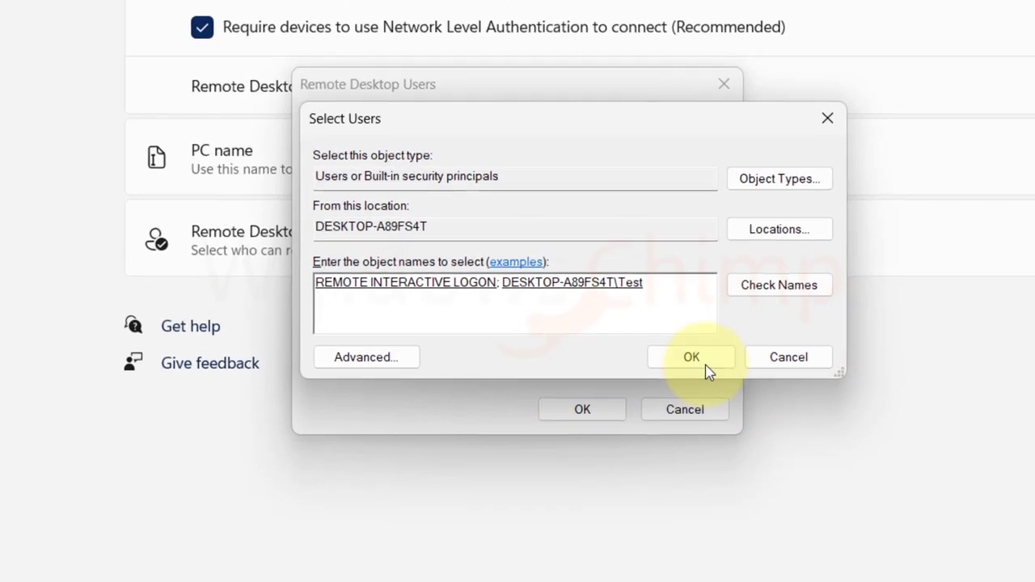
{"action": "left_click", "coordinate": [668, 284]}
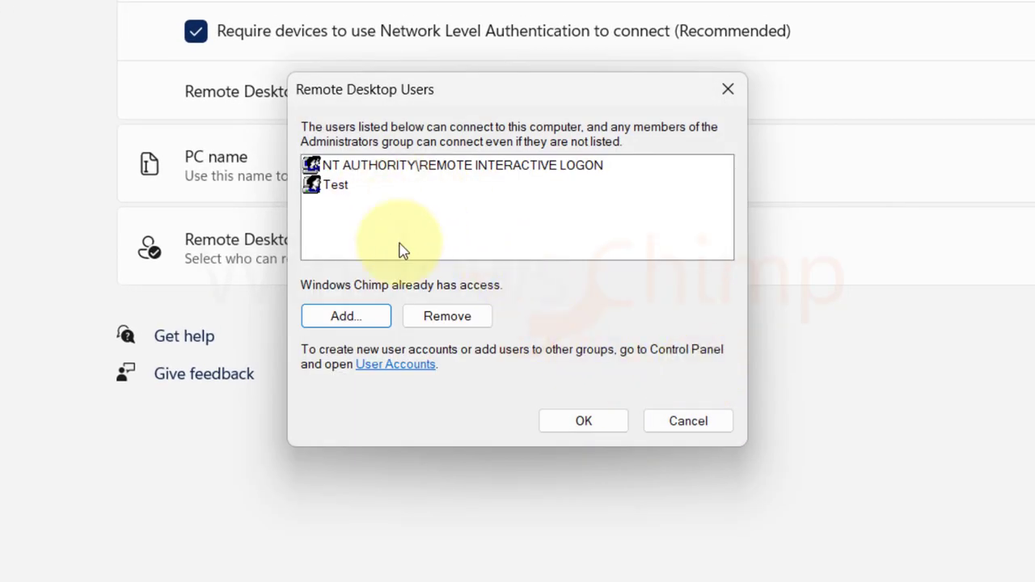
{"action": "left_click", "coordinate": [572, 421]}
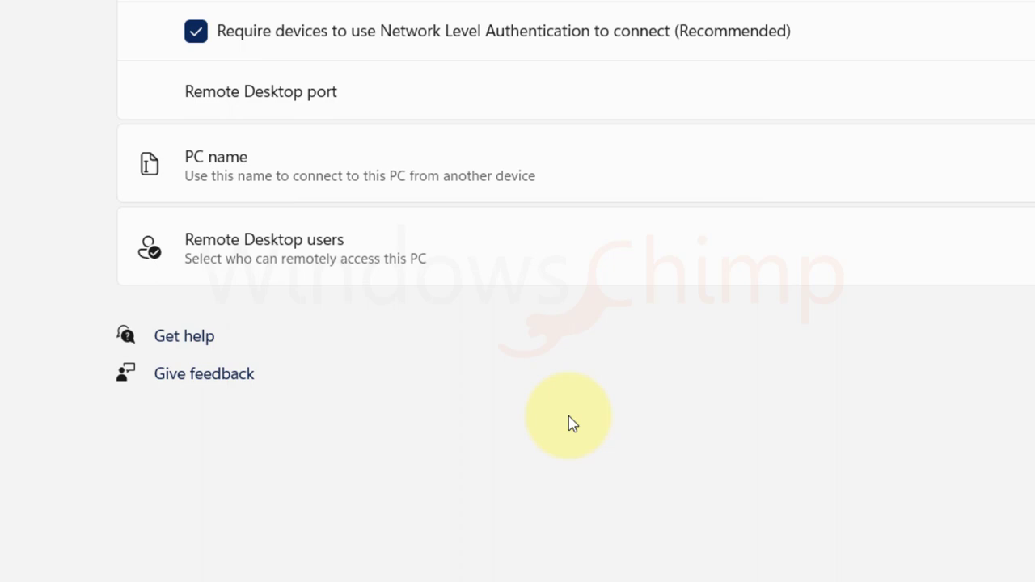
Recheck the allowed remote users list, then launch Remote Desktop Connection from a Start search.
{"action": "left_click", "coordinate": [434, 279]}
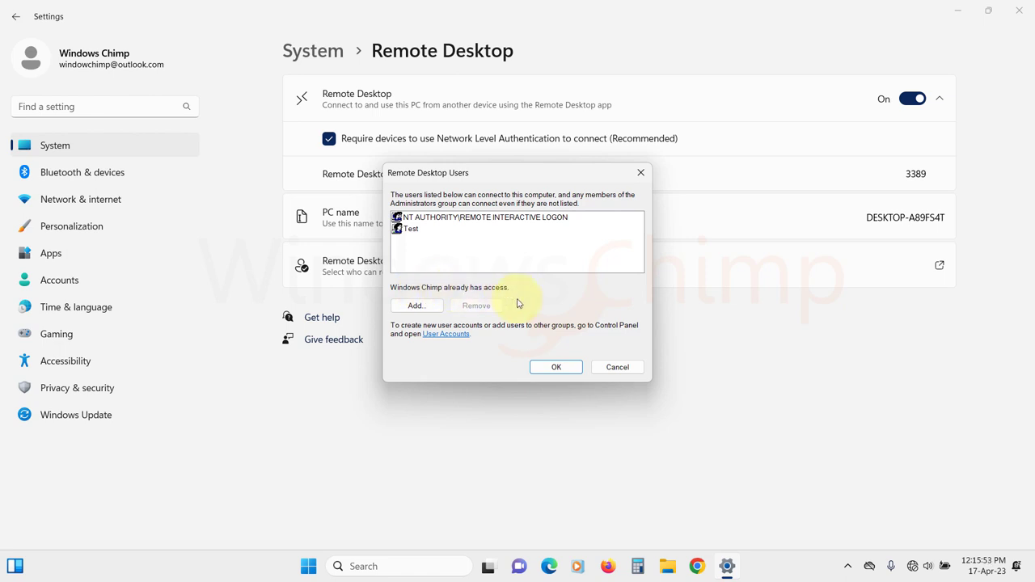
{"action": "left_click", "coordinate": [551, 368]}
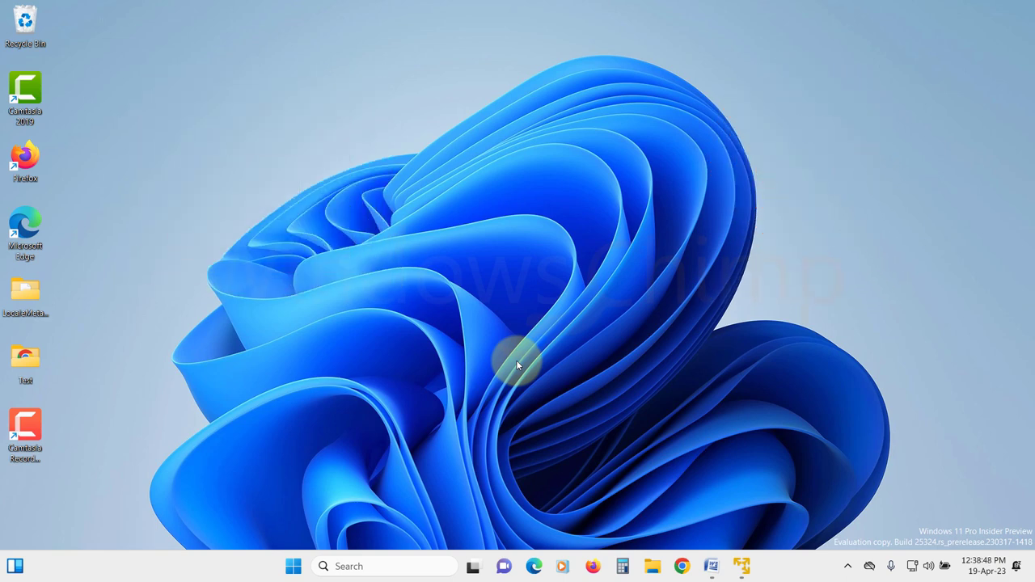
{"action": "left_click", "coordinate": [289, 565]}
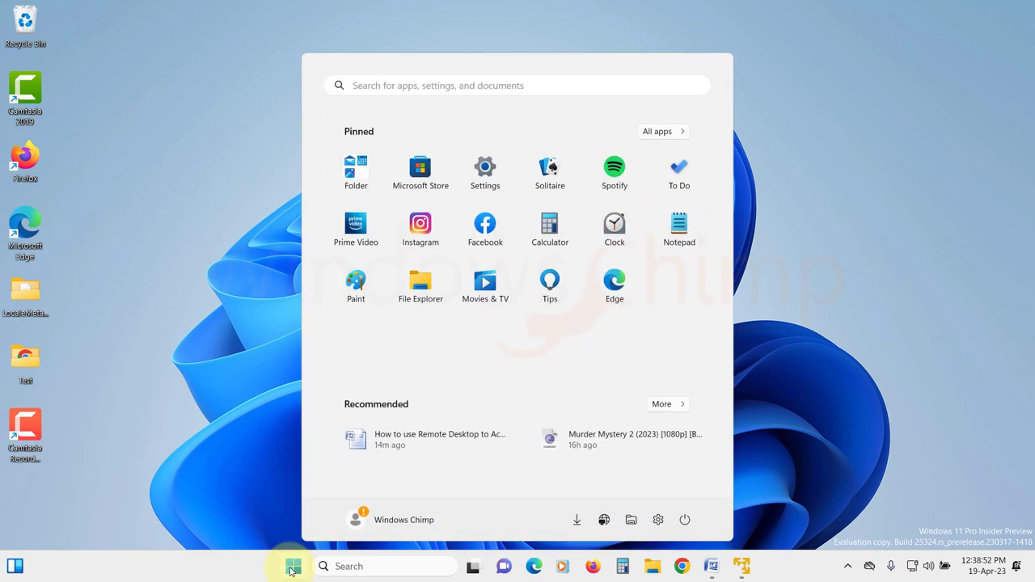
{"action": "type", "text": "remote desktop connection"}
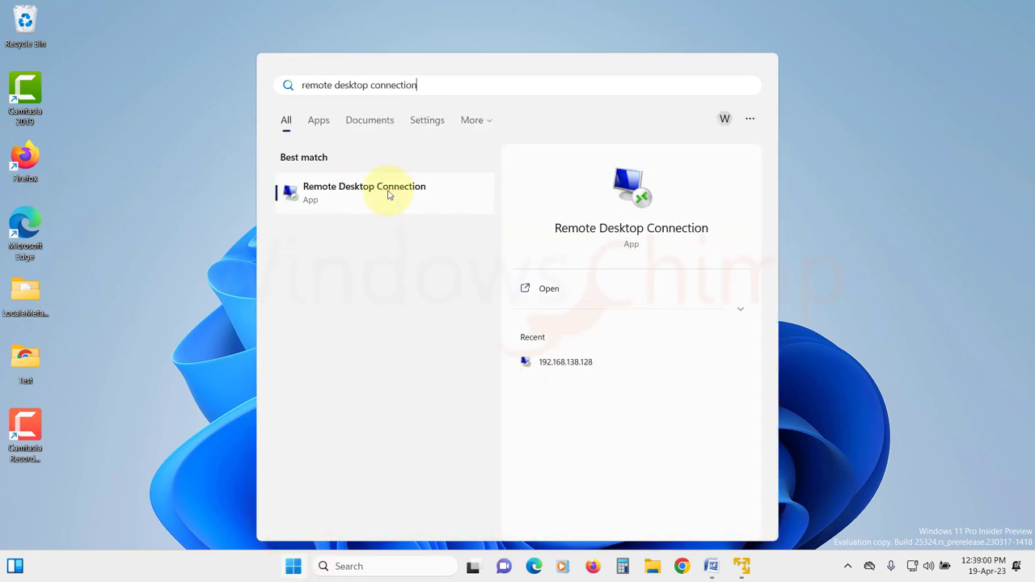
{"action": "left_click", "coordinate": [388, 196]}
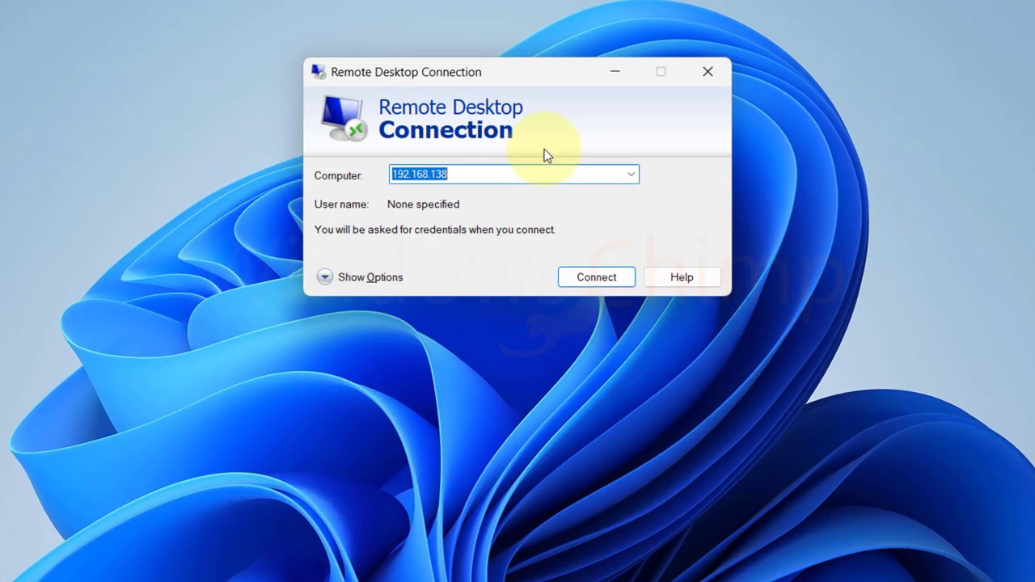
Enter 'Desktop' as the computer name and adjust the remote session's display size.
{"action": "left_click", "coordinate": [518, 173]}
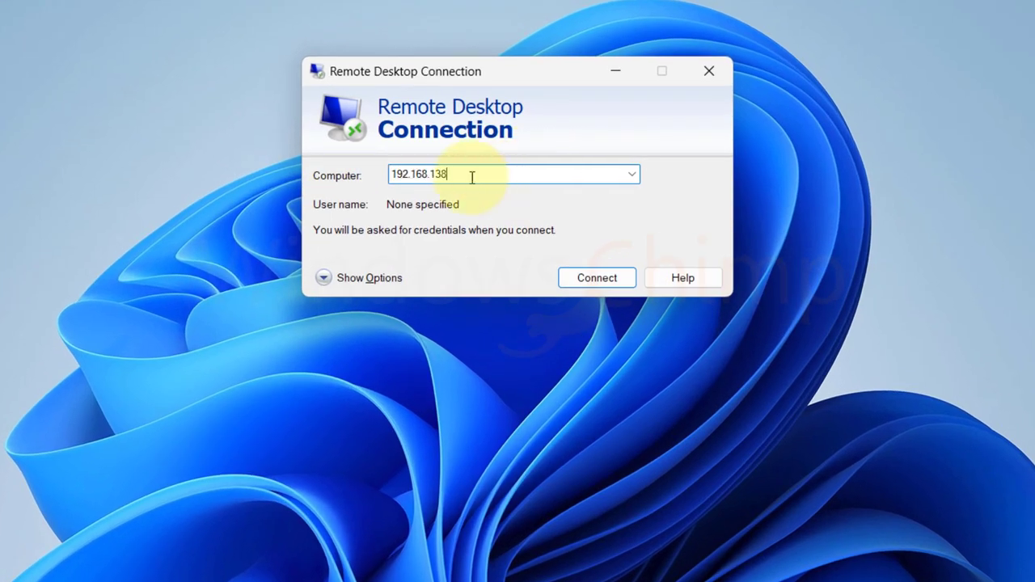
{"action": "double_click", "coordinate": [471, 175]}
{"action": "type", "text": "Desktop"}
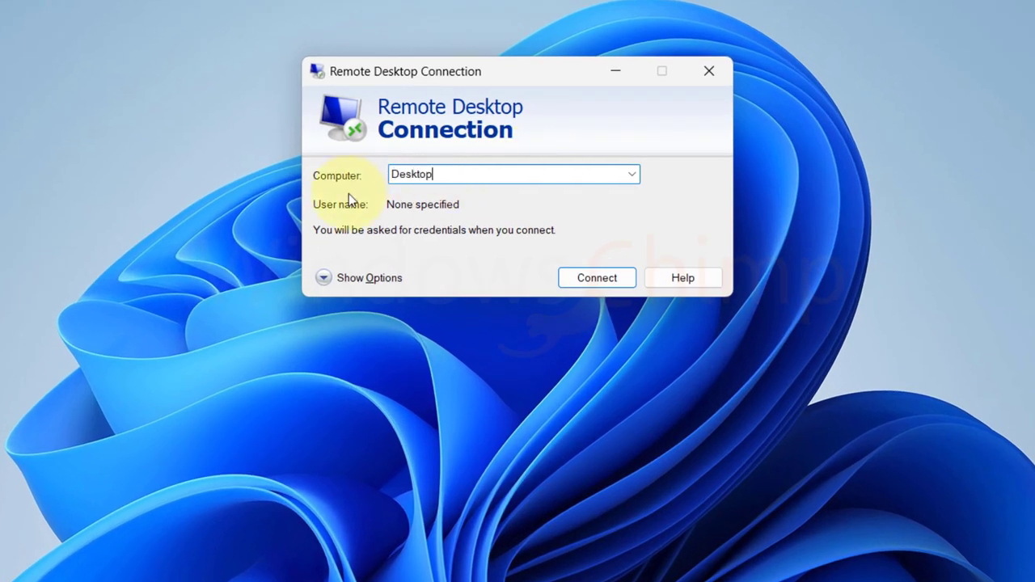
{"action": "left_click", "coordinate": [330, 277]}
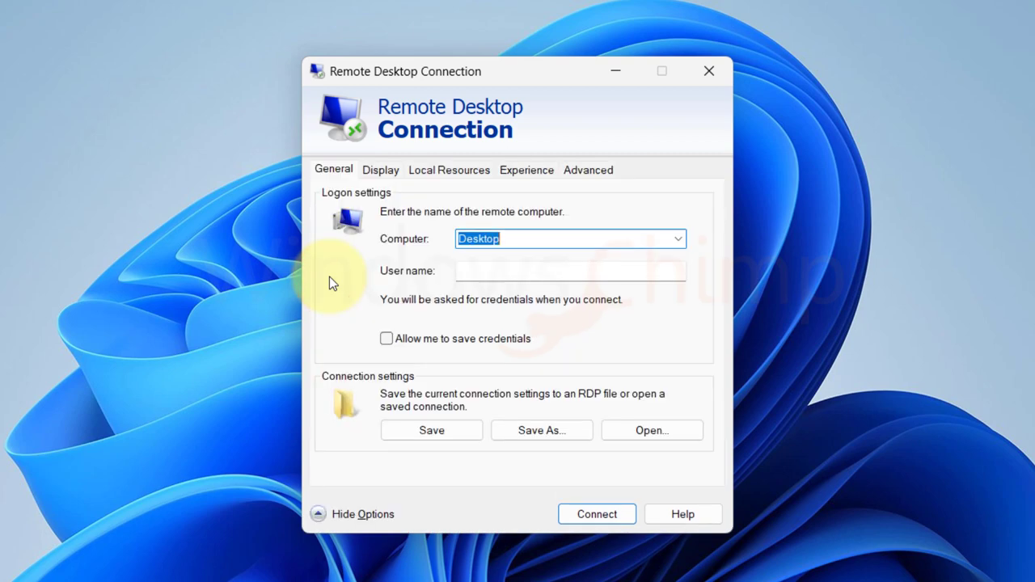
{"action": "left_click", "coordinate": [382, 170]}
{"action": "left_click_drag", "start_coordinate": [539, 248], "coordinate": [476, 257]}
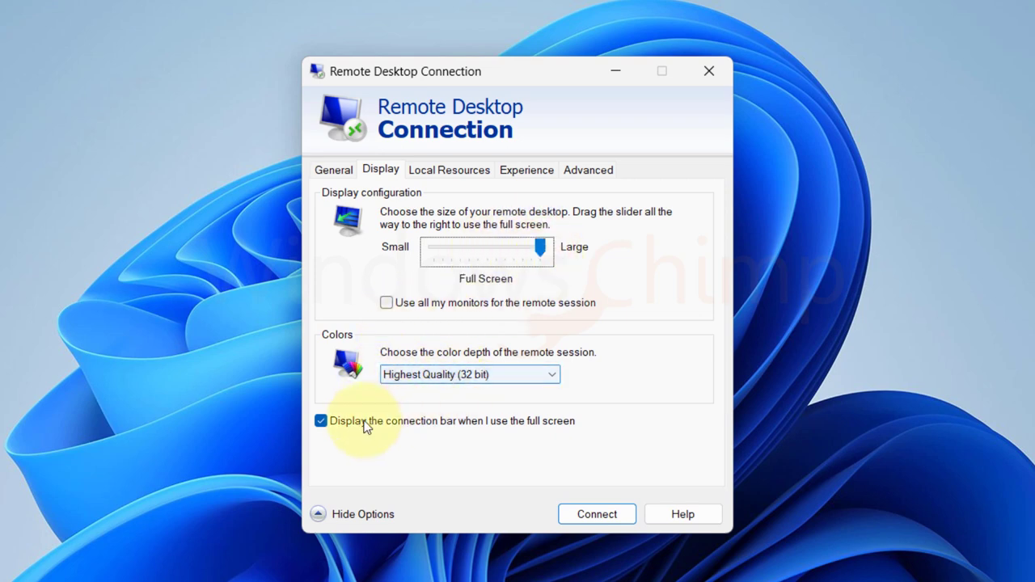
Share the SSD Win 11 (C:) drive from Local Resources' device list.
{"action": "left_click", "coordinate": [420, 174]}
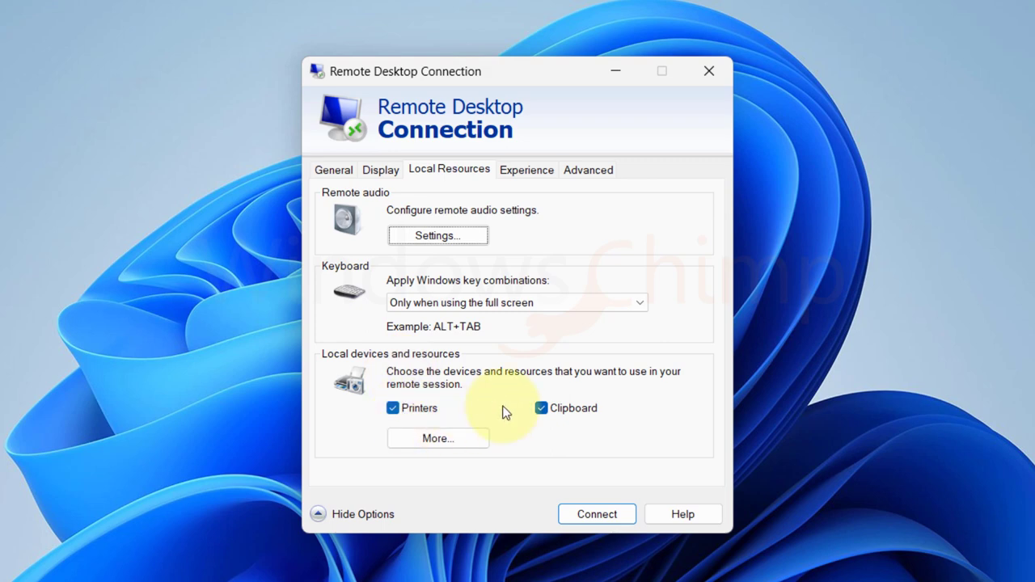
{"action": "left_click", "coordinate": [450, 440]}
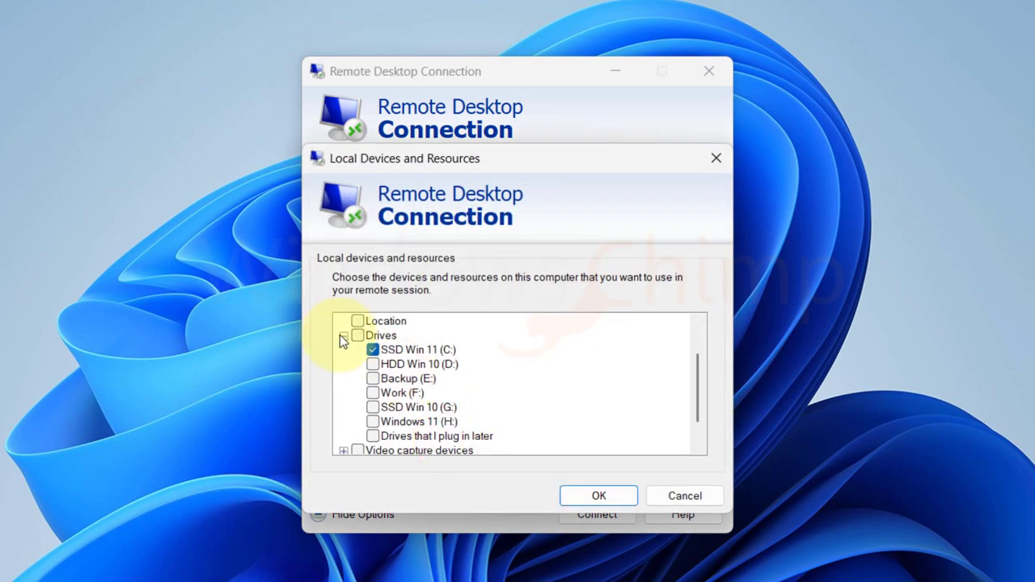
{"action": "left_click", "coordinate": [342, 336]}
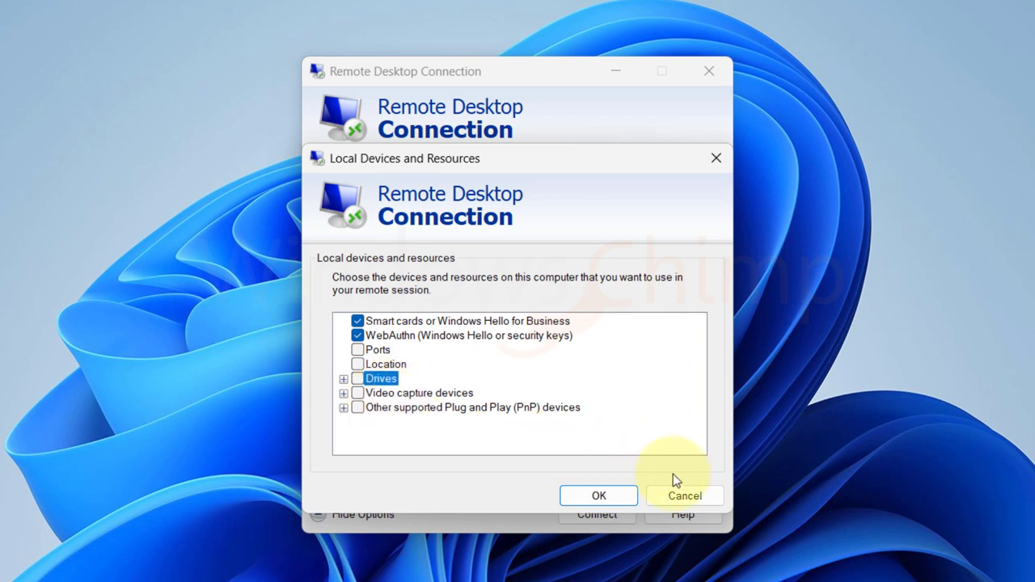
{"action": "left_click", "coordinate": [682, 492]}
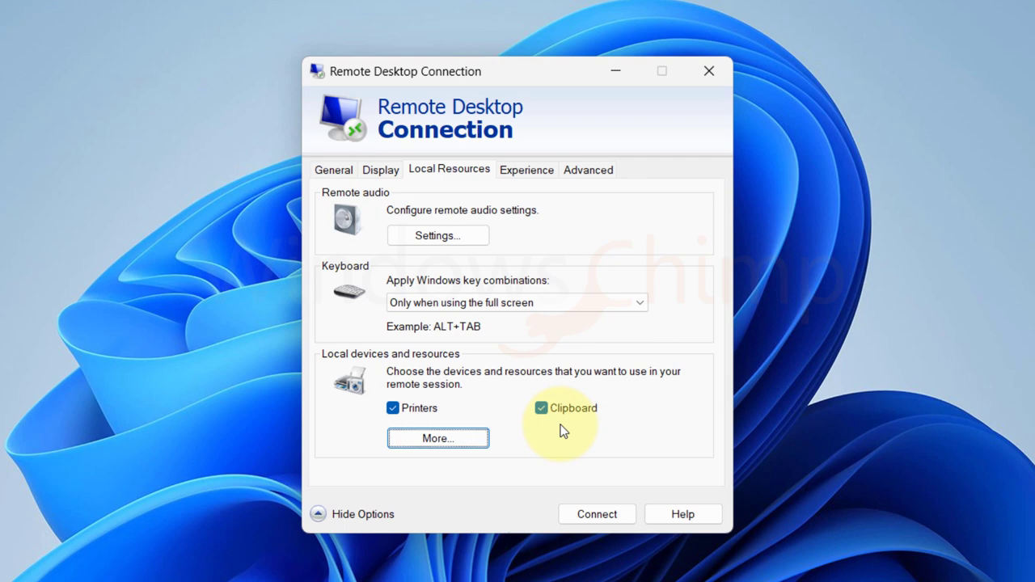
{"action": "left_click", "coordinate": [438, 438]}
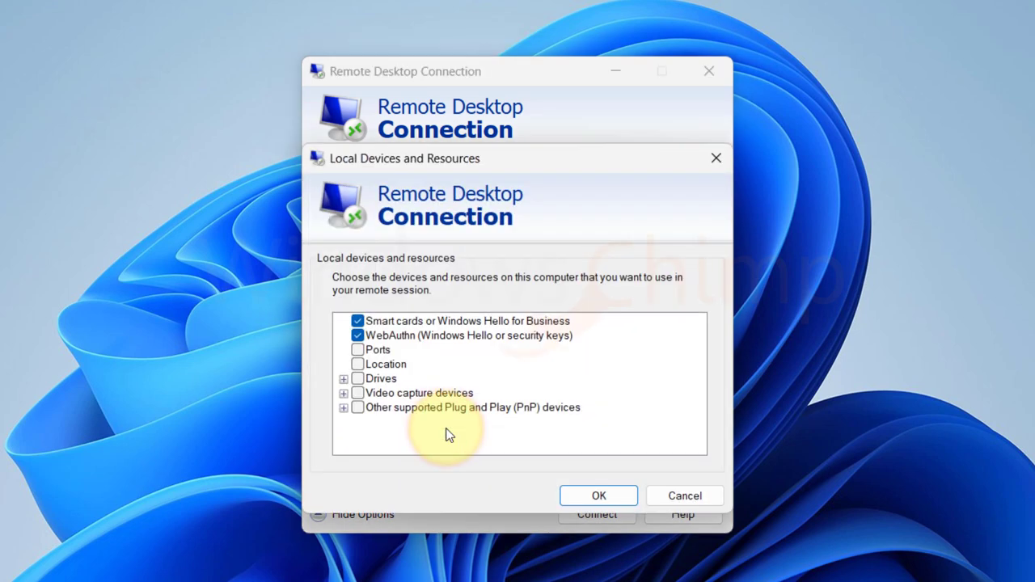
{"action": "left_click", "coordinate": [343, 379]}
{"action": "left_click", "coordinate": [373, 349]}
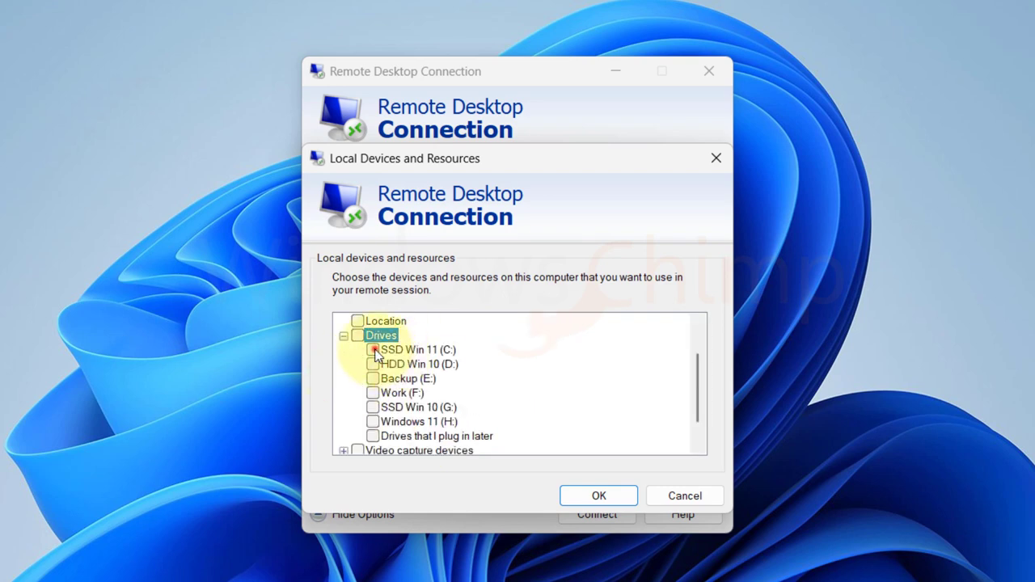
{"action": "left_click", "coordinate": [592, 499]}
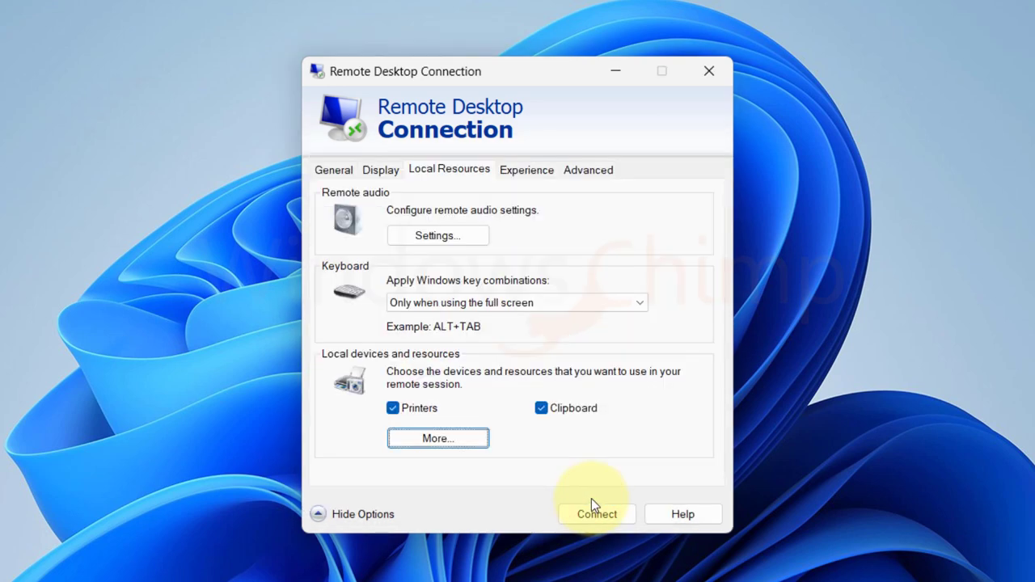
Keep the Experience connection speed on automatic quality detection.
{"action": "left_click", "coordinate": [526, 172]}
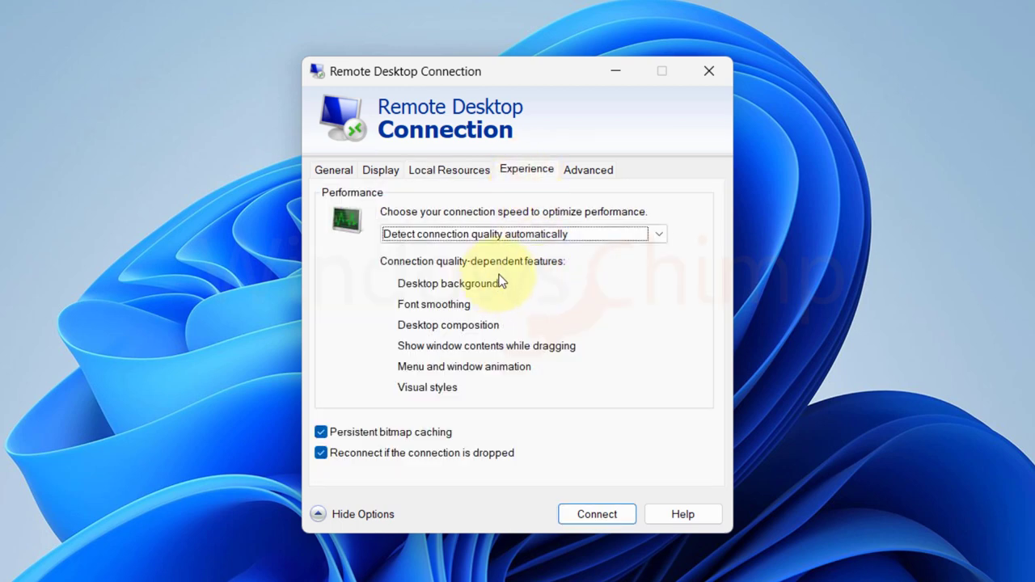
{"action": "left_click", "coordinate": [474, 239]}
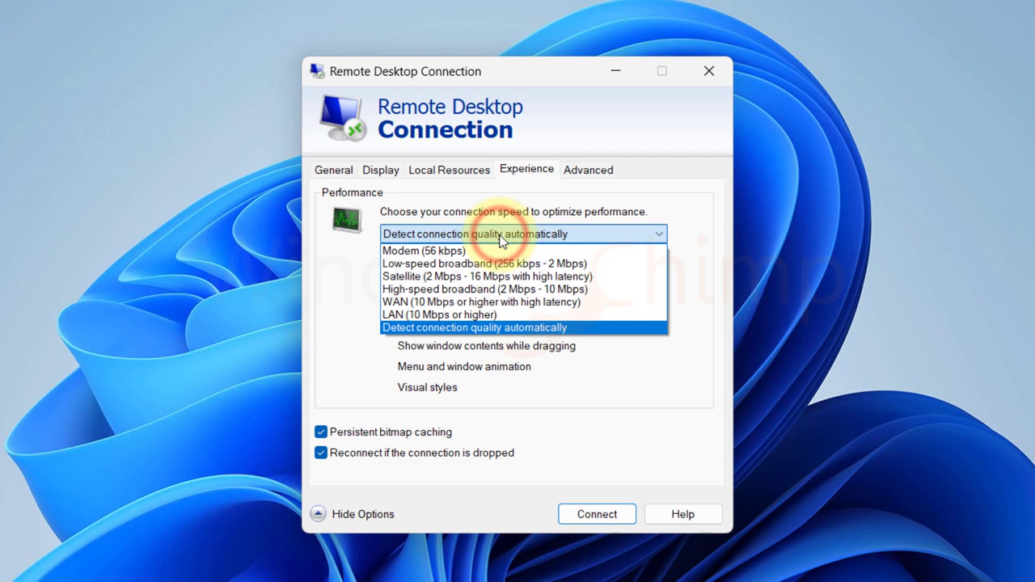
{"action": "left_click", "coordinate": [479, 328]}
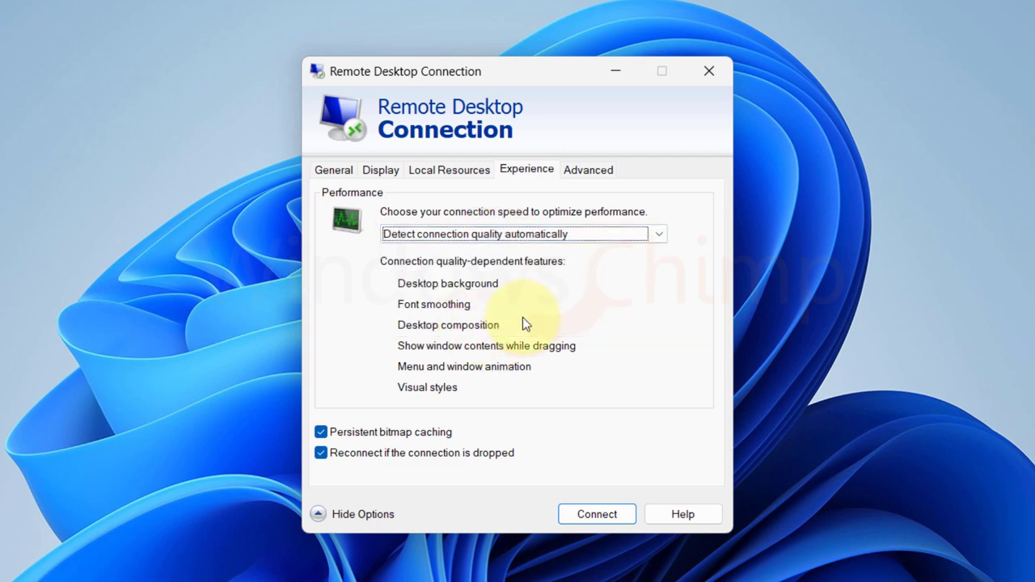
Leave the Advanced tab's server authentication failure option at Warn me.
{"action": "left_click", "coordinate": [597, 173]}
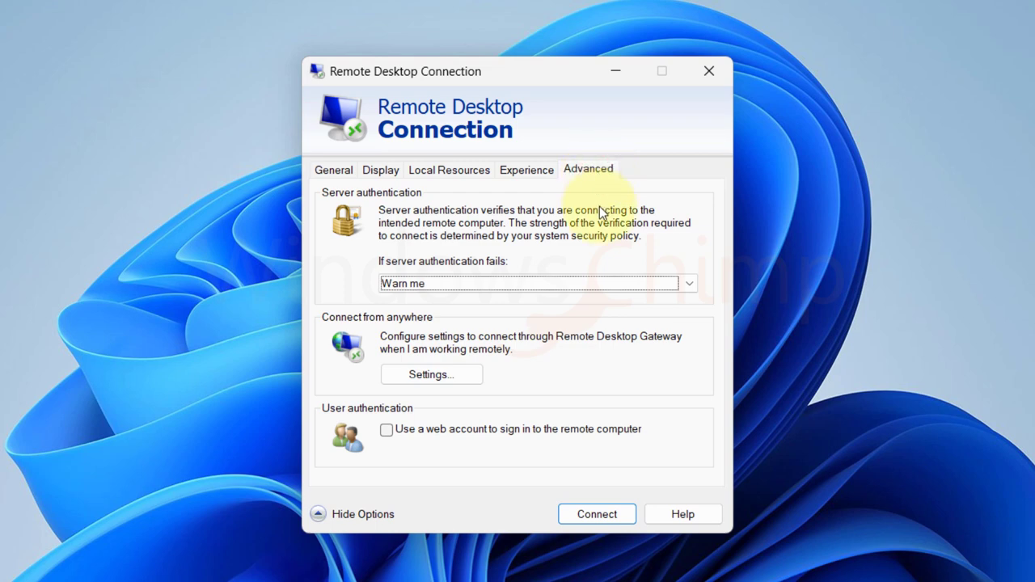
{"action": "left_click", "coordinate": [459, 284]}
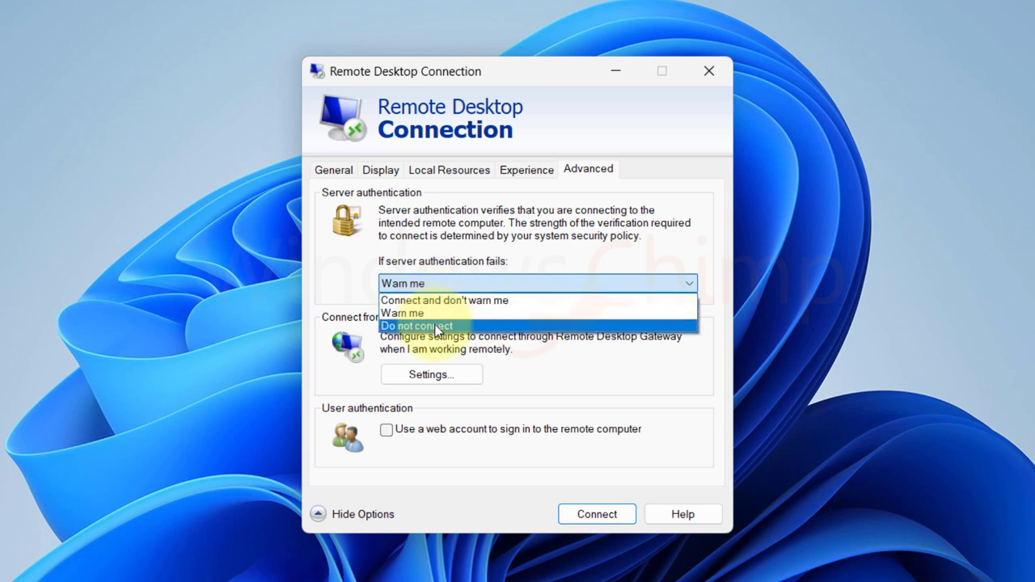
{"action": "left_click", "coordinate": [357, 291]}
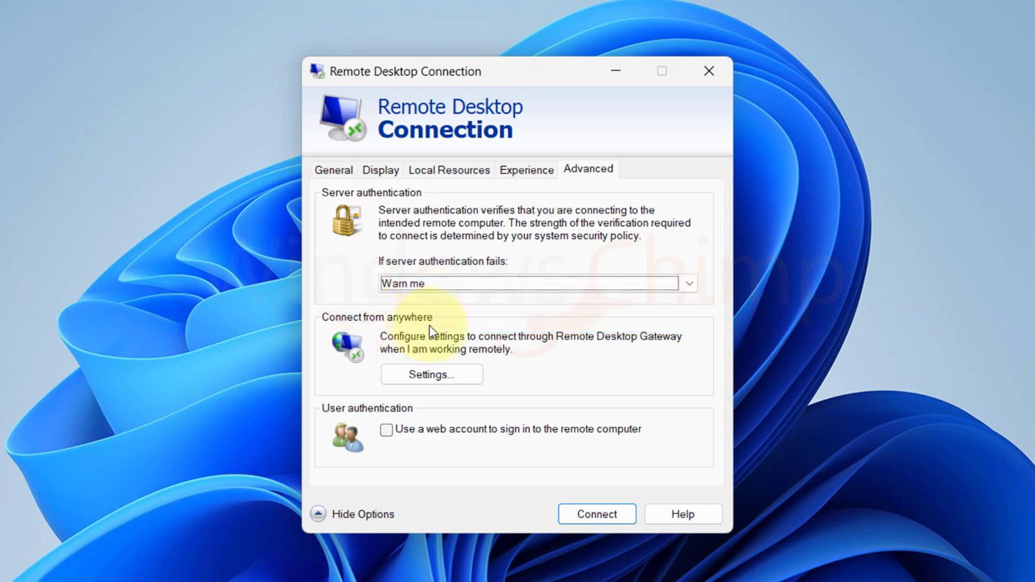
Set the computer to 192.168.138.128 on the General tab.
{"action": "left_click", "coordinate": [338, 173]}
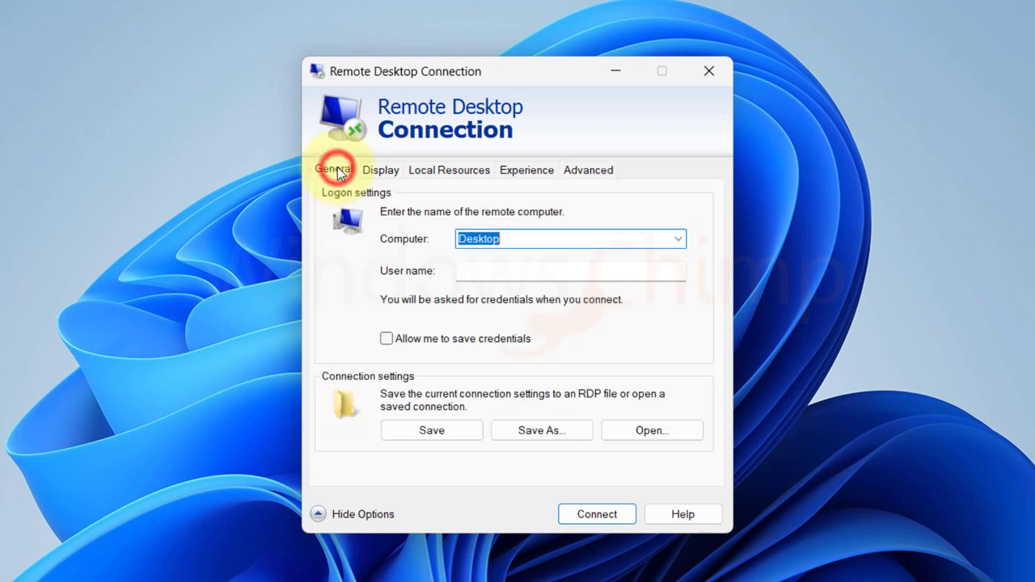
{"action": "double_click", "coordinate": [526, 238]}
{"action": "type", "text": "192.168.138.128"}
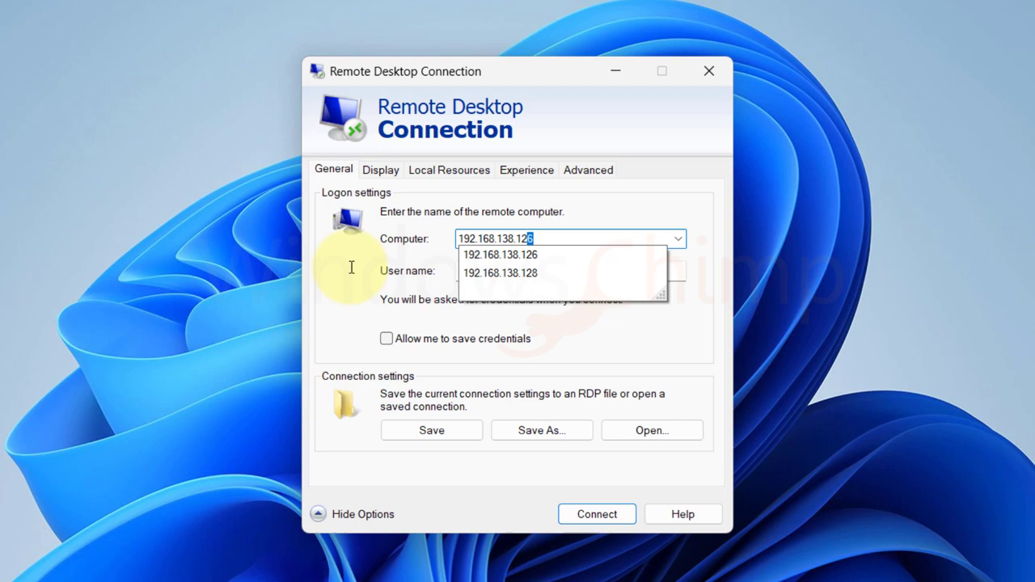
{"action": "left_click", "coordinate": [447, 340]}
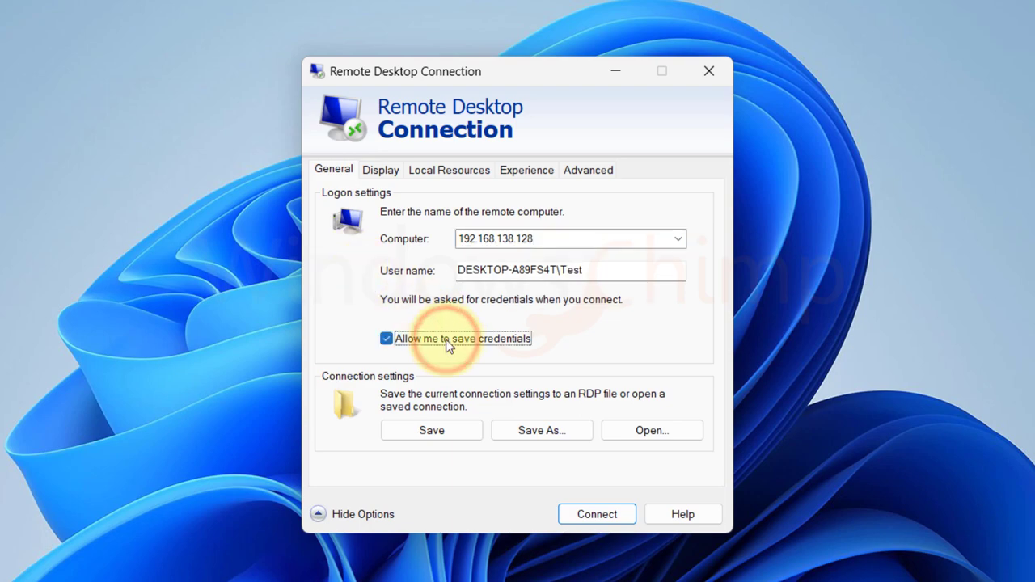
Save the connection settings to the Desktop as 'My Remote Connection'.
{"action": "left_click", "coordinate": [547, 431]}
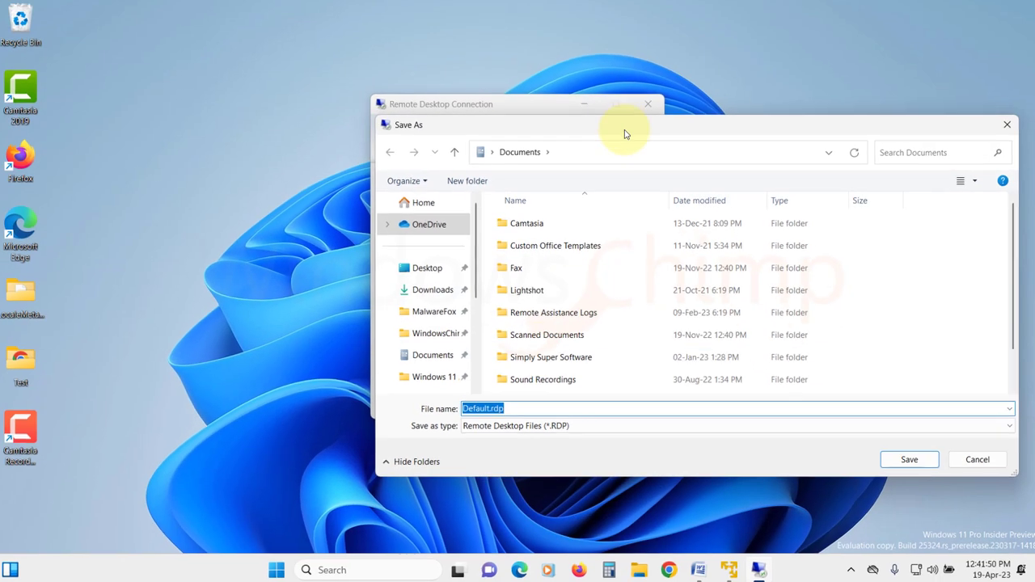
{"action": "left_click_drag", "start_coordinate": [659, 119], "coordinate": [467, 107]}
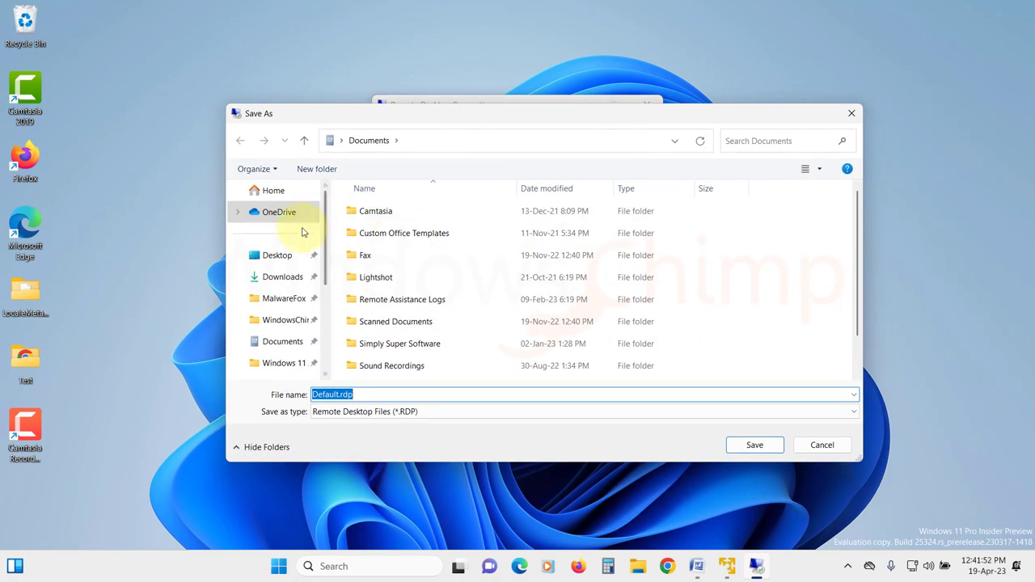
{"action": "left_click", "coordinate": [206, 279]}
{"action": "triple_click", "coordinate": [362, 394]}
{"action": "type", "text": "My Remote Connection"}
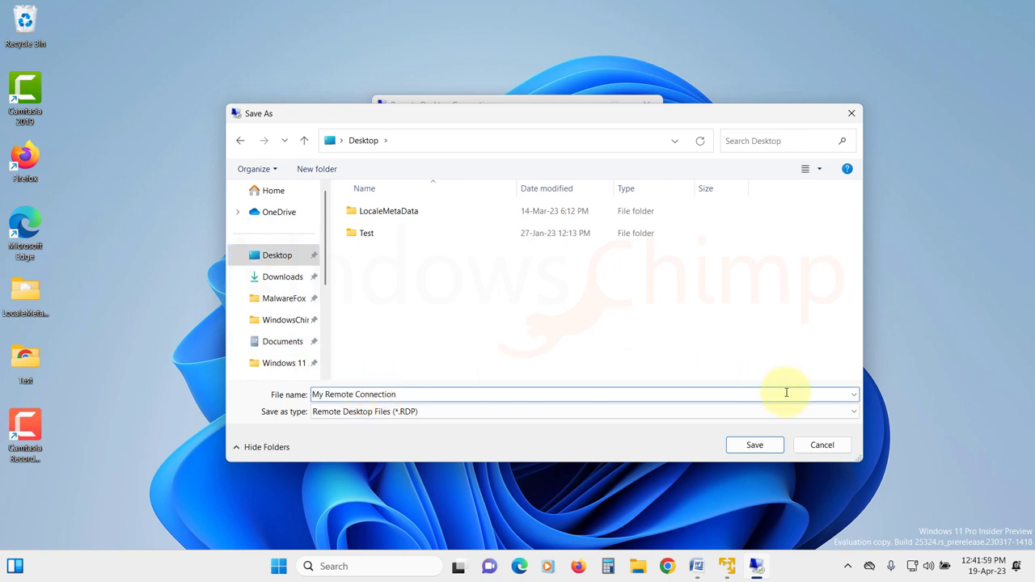
{"action": "left_click", "coordinate": [753, 445]}
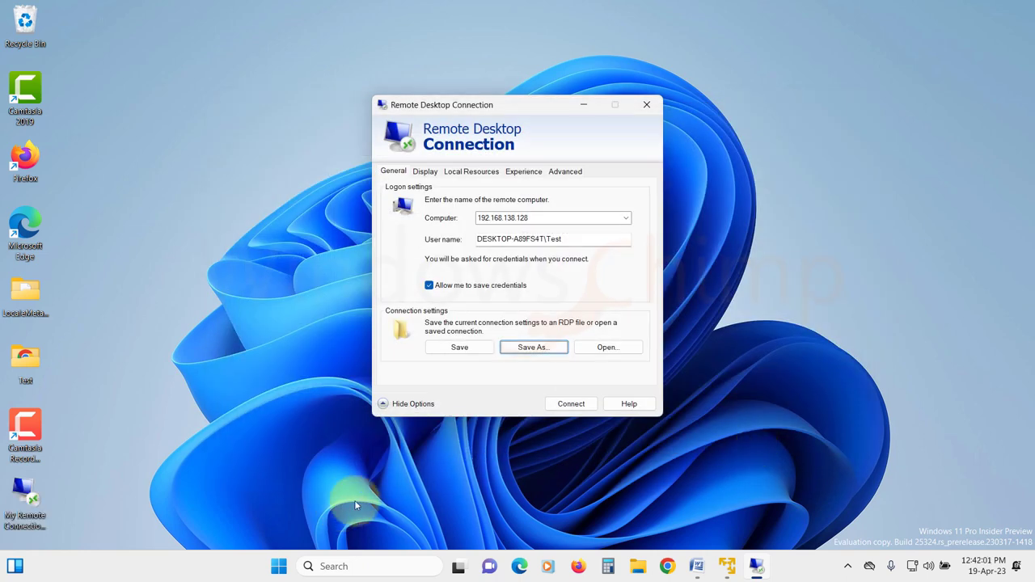
Close the settings window and open the saved My Remote Connection file from the desktop.
{"action": "left_click", "coordinate": [647, 104]}
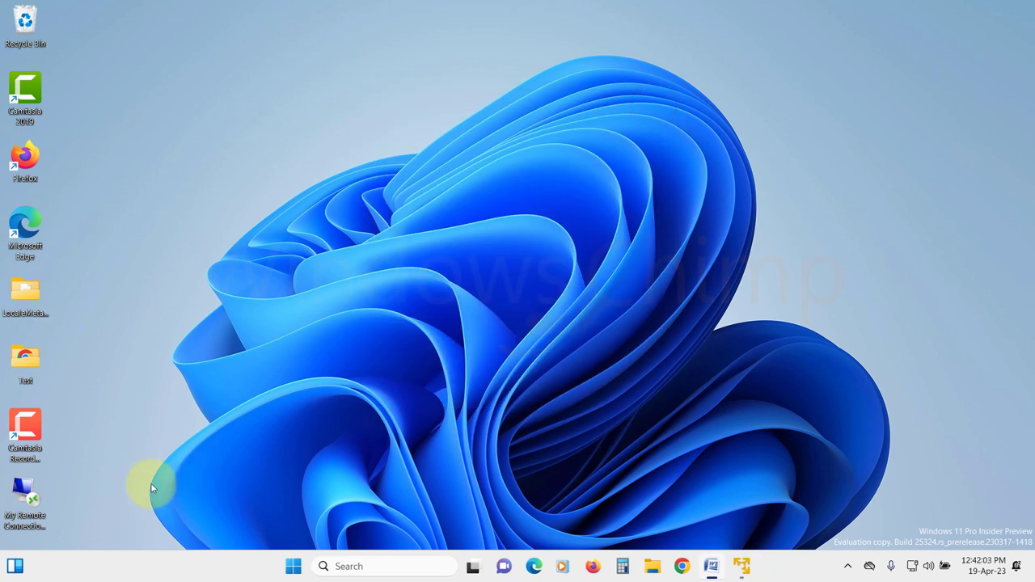
{"action": "left_click", "coordinate": [29, 495]}
{"action": "double_click", "coordinate": [28, 495]}
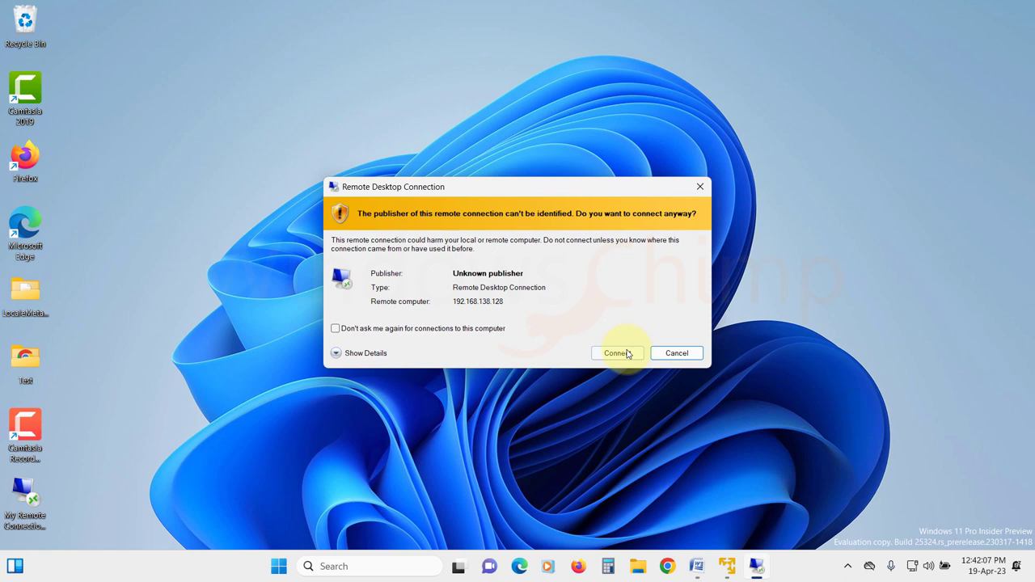
Connect to 192.168.138.128, entering the account password and accepting the remote certificate.
{"action": "left_click", "coordinate": [617, 353]}
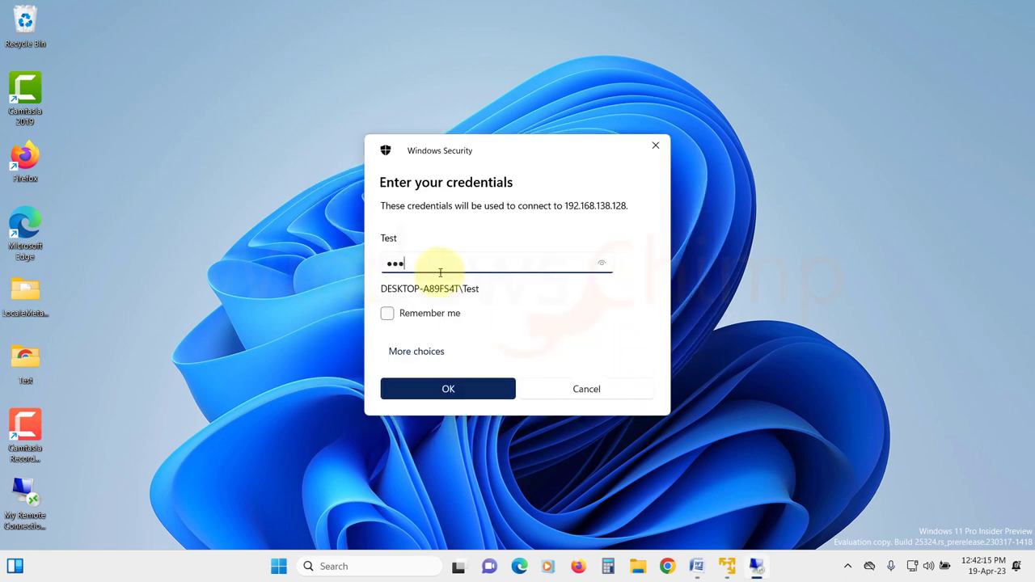
{"action": "left_click", "coordinate": [450, 388]}
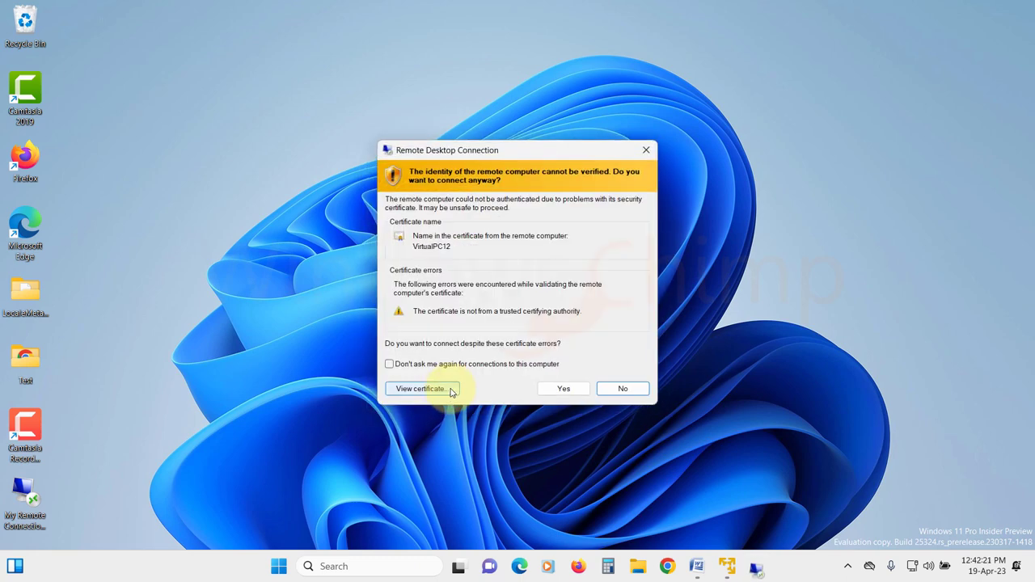
{"action": "left_click", "coordinate": [564, 392]}
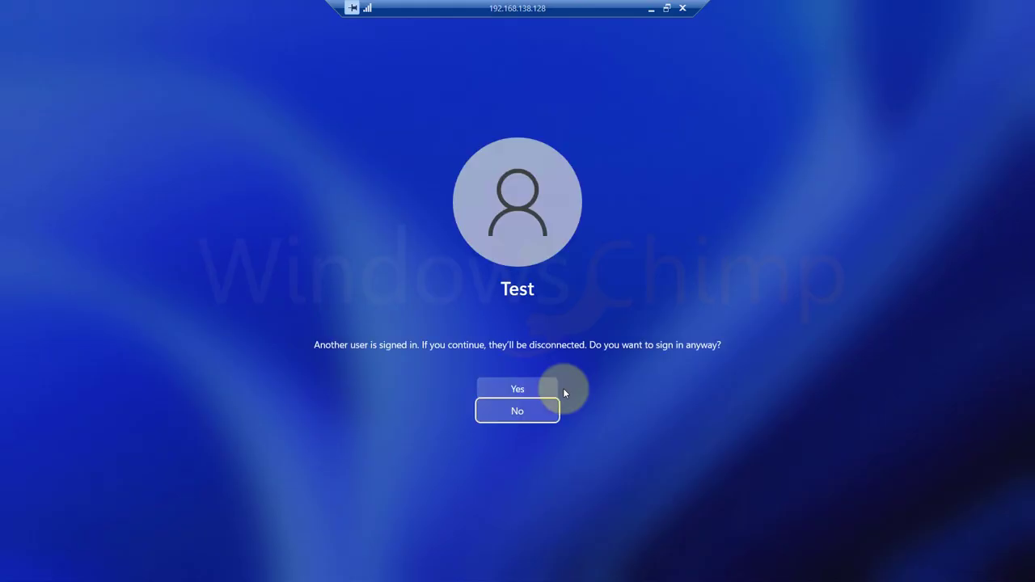
Sign in to the remote session, re-maximize it, and show This PC in remote File Explorer.
{"action": "left_click", "coordinate": [519, 389]}
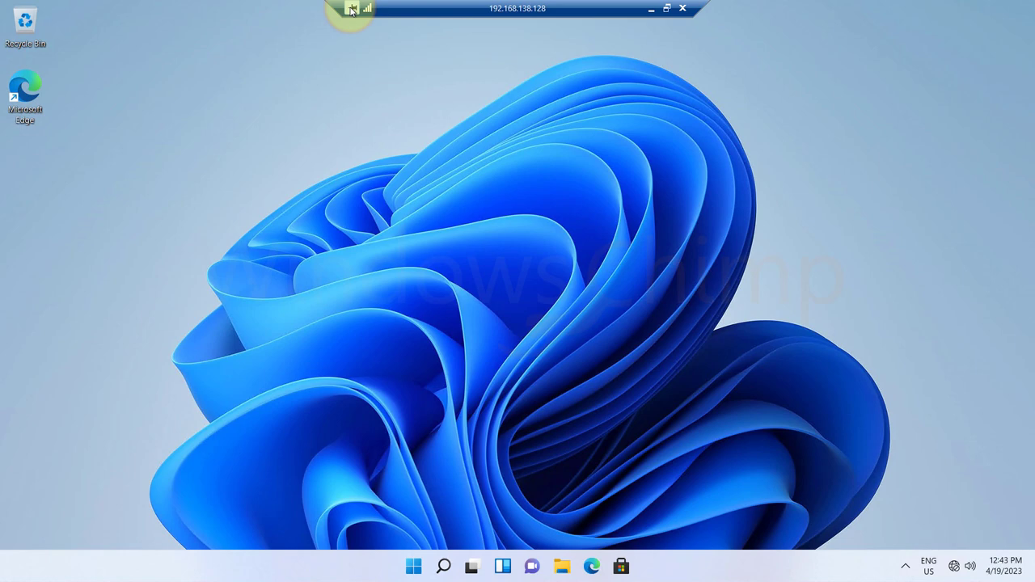
{"action": "left_click", "coordinate": [666, 8]}
{"action": "left_click_drag", "start_coordinate": [299, 7], "coordinate": [561, 76]}
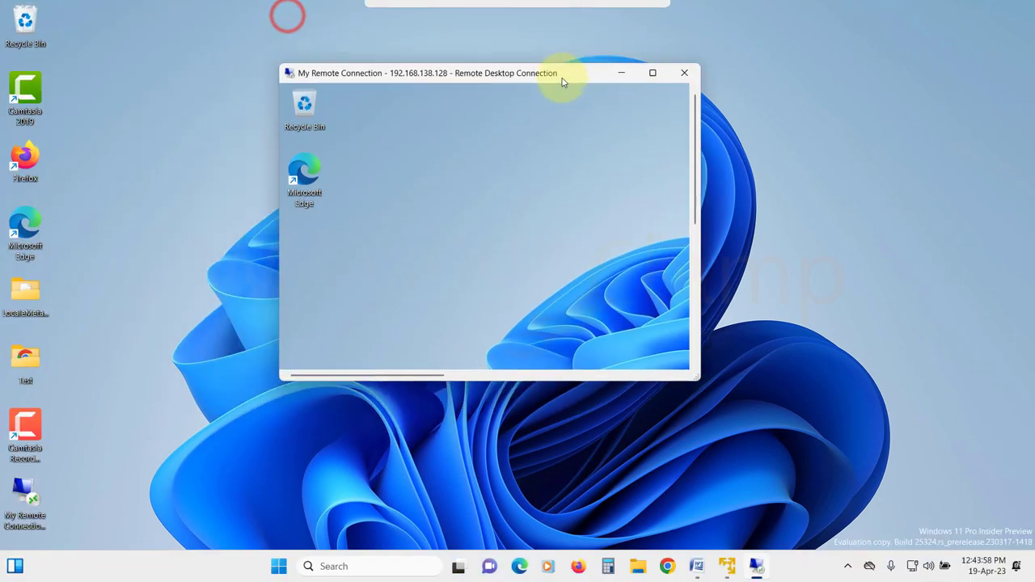
{"action": "left_click", "coordinate": [653, 72]}
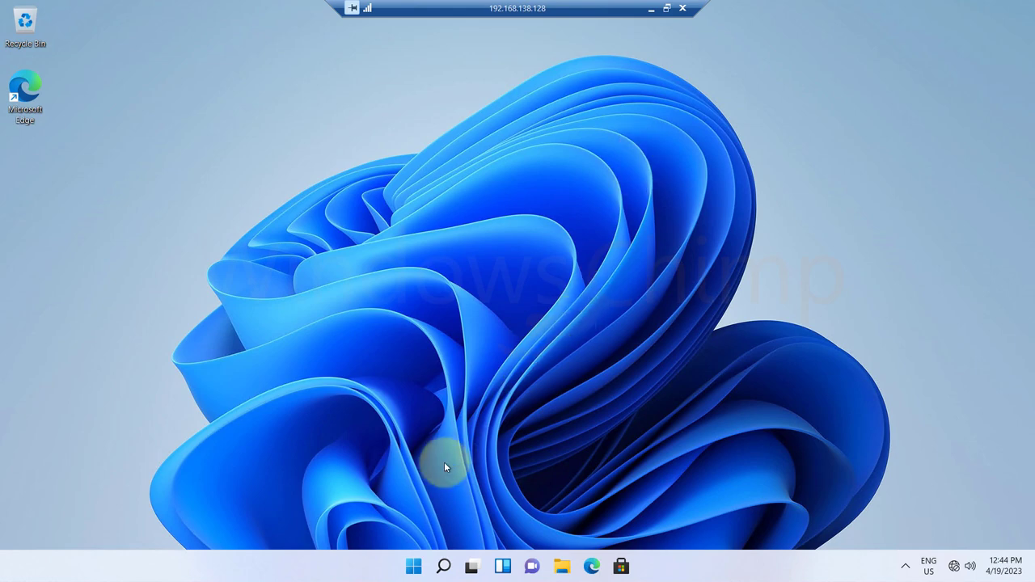
{"action": "left_click", "coordinate": [561, 570]}
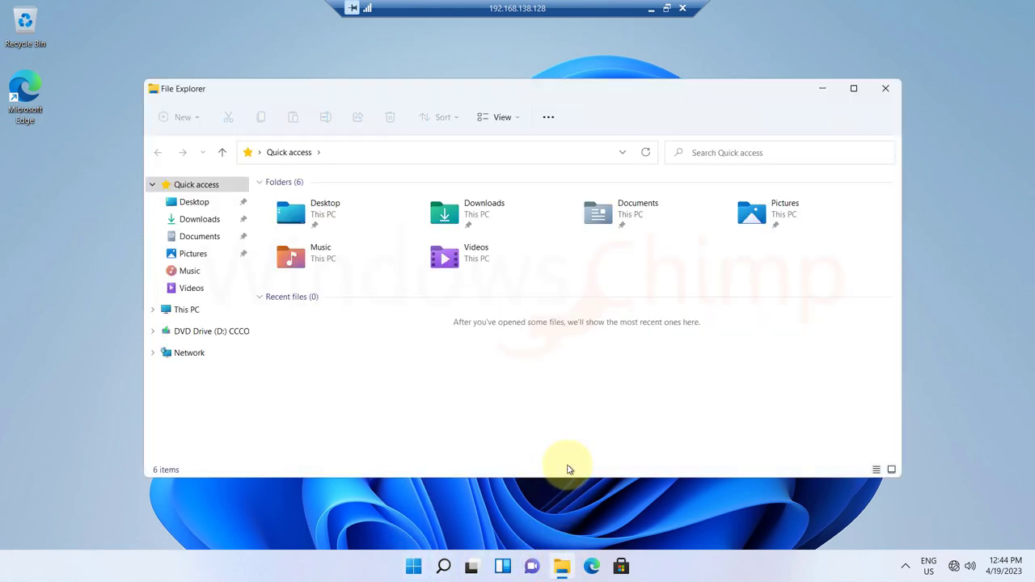
{"action": "left_click", "coordinate": [186, 312]}
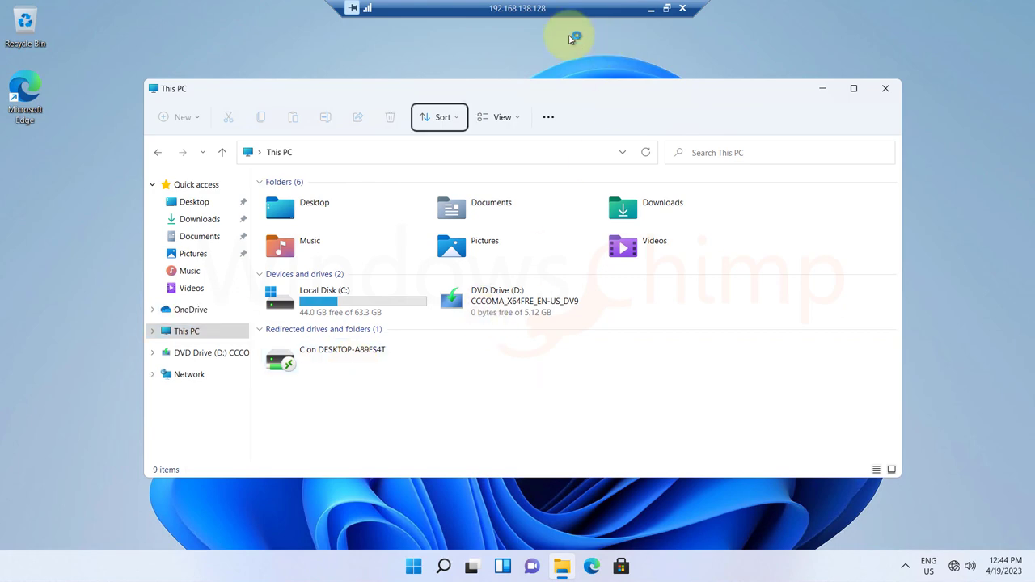
Disconnect the remote session from the connection bar and confirm with OK.
{"action": "left_click", "coordinate": [683, 9]}
{"action": "left_click", "coordinate": [562, 315]}
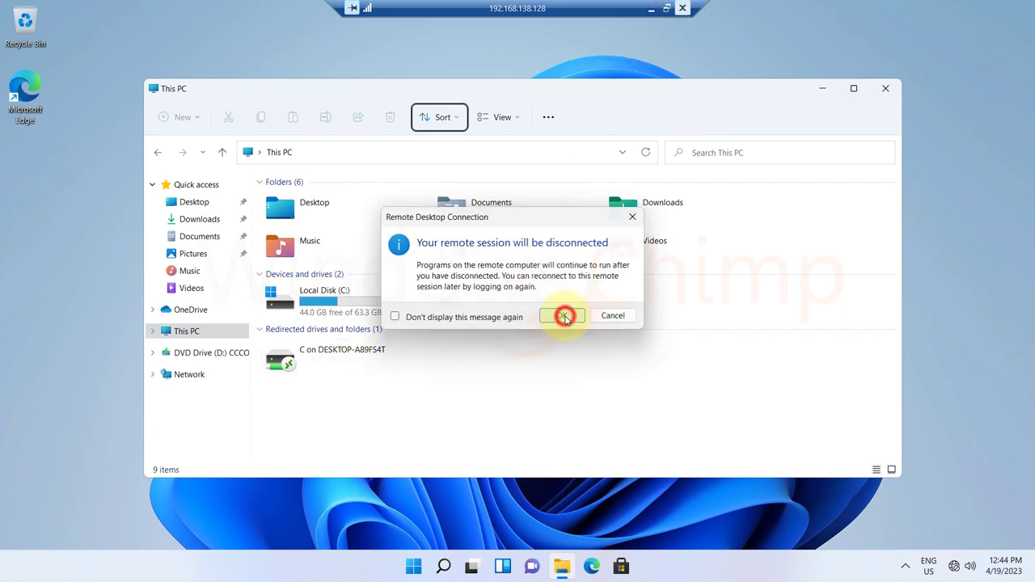